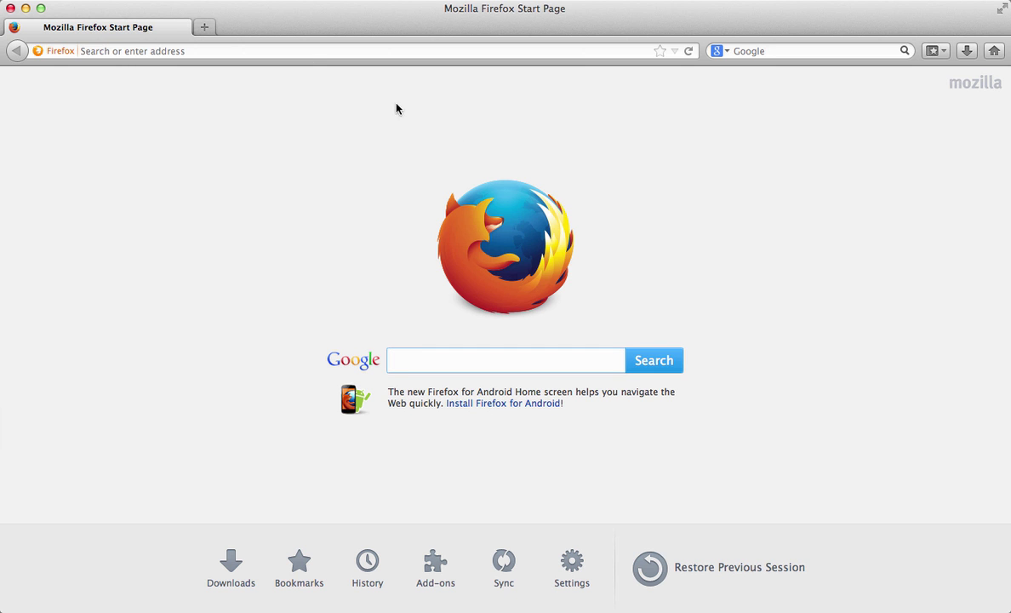
Load google.com in Firefox by letting 'g' autofill the address.
{"action": "left_click", "coordinate": [292, 53]}
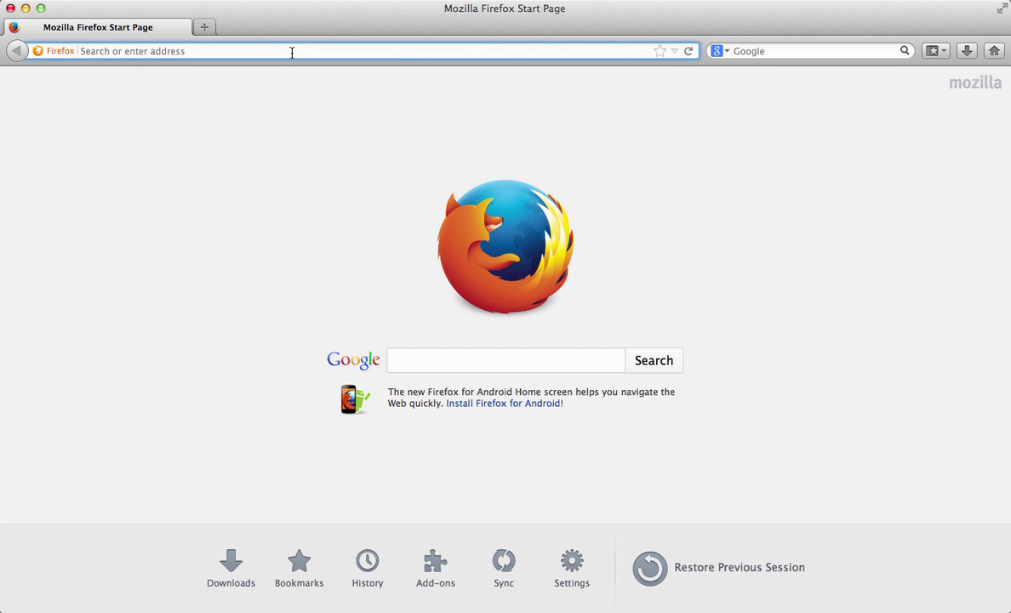
{"action": "type", "text": "google.com/"}
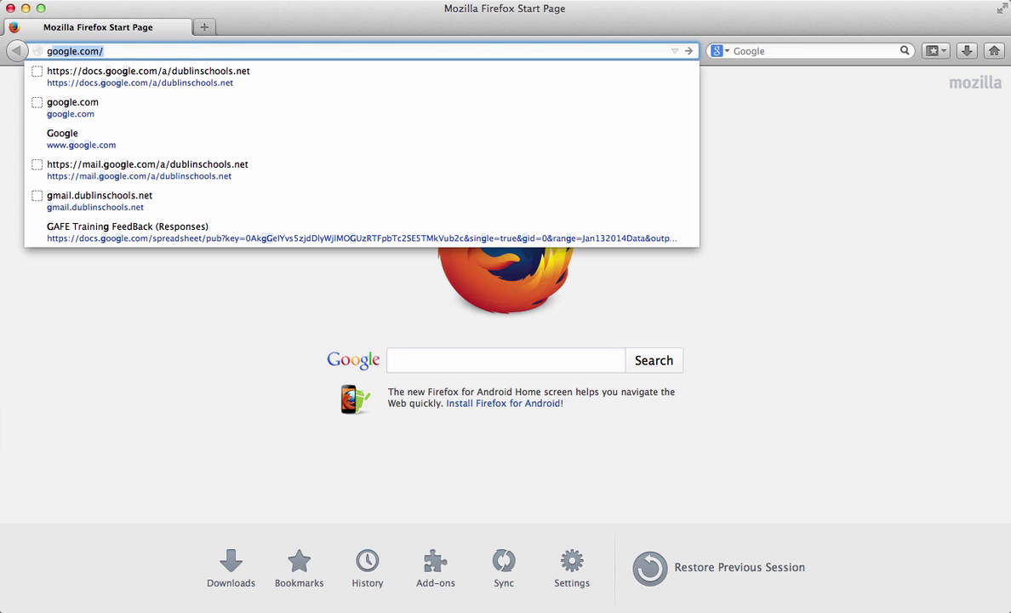
{"action": "key", "text": "Return"}
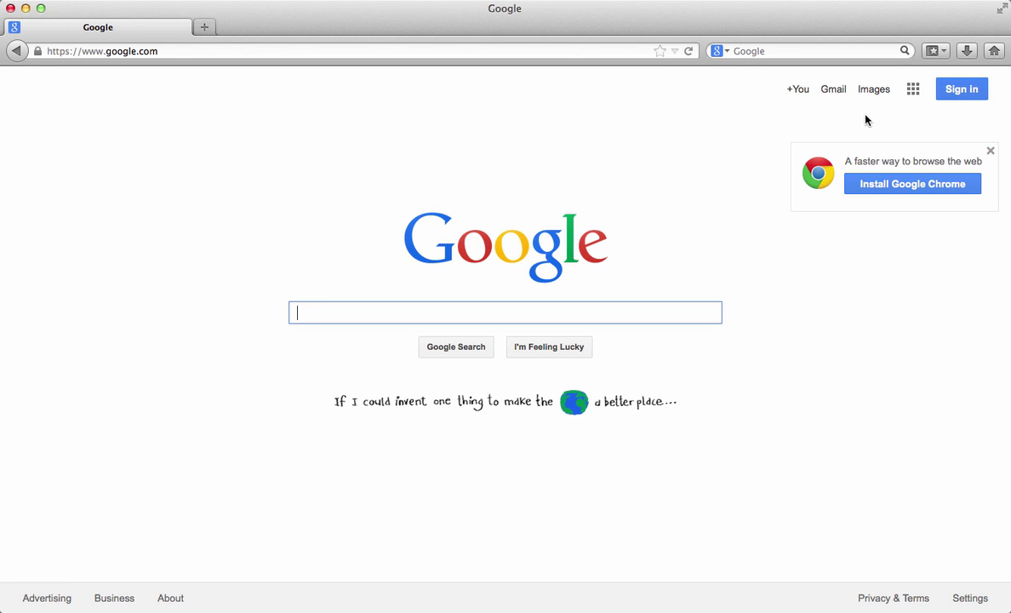
Sign in with the saved training account and open Mail from the Google apps grid.
{"action": "left_click", "coordinate": [960, 91]}
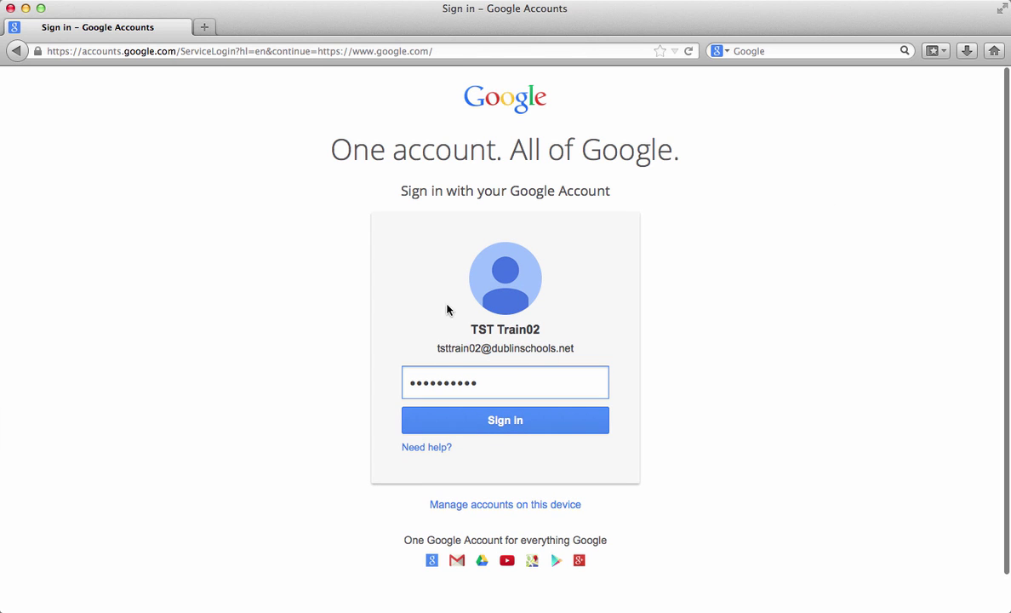
{"action": "left_click", "coordinate": [511, 508]}
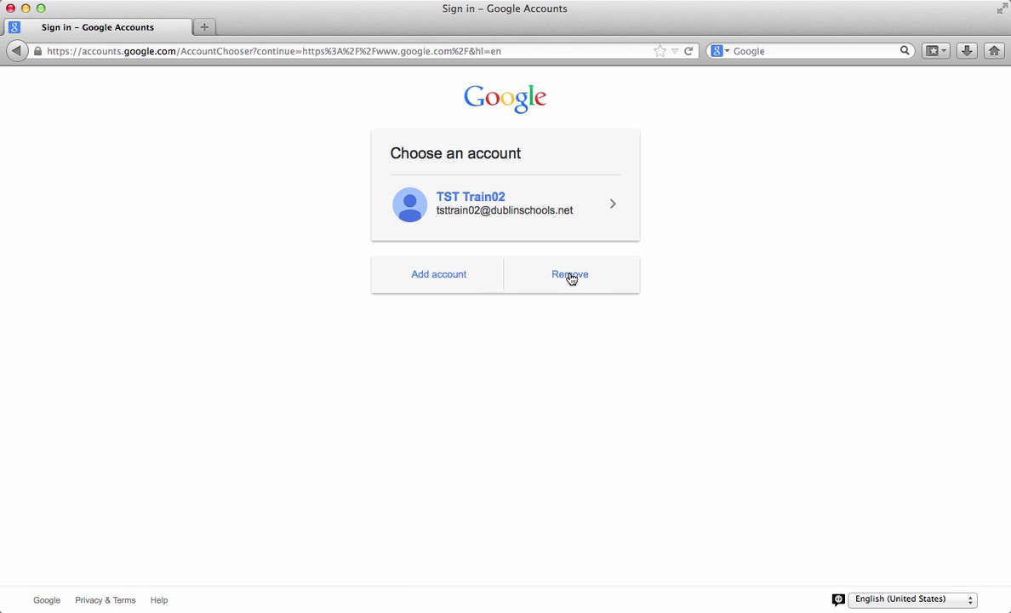
{"action": "left_click", "coordinate": [534, 215]}
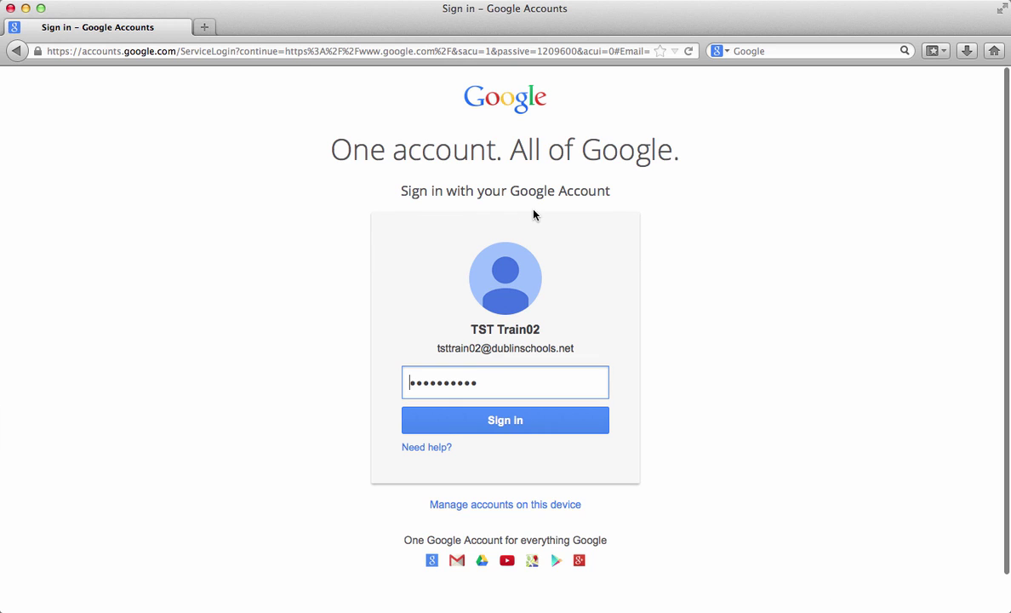
{"action": "left_click", "coordinate": [491, 427]}
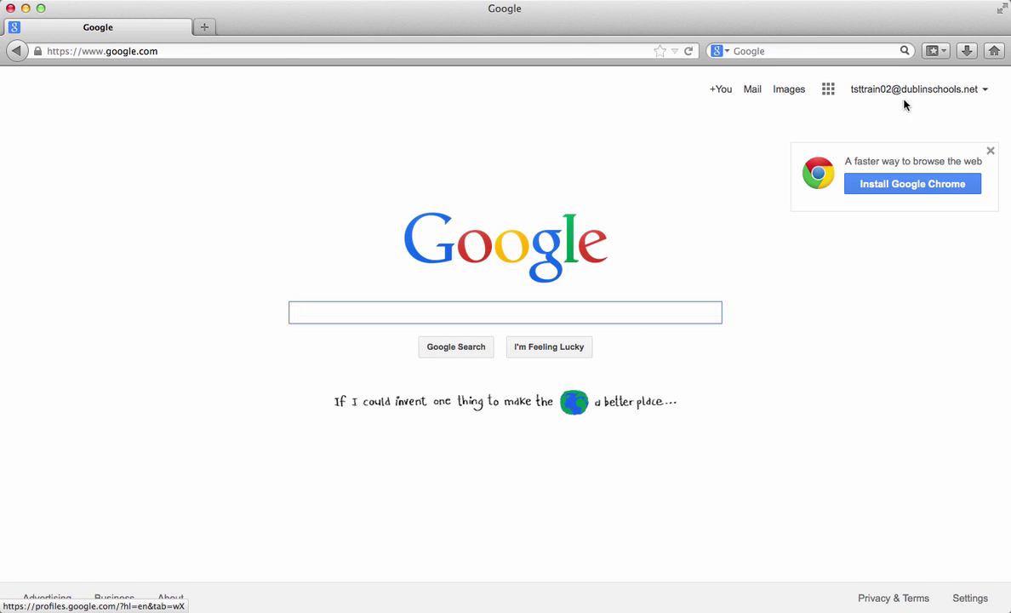
{"action": "left_click", "coordinate": [829, 91]}
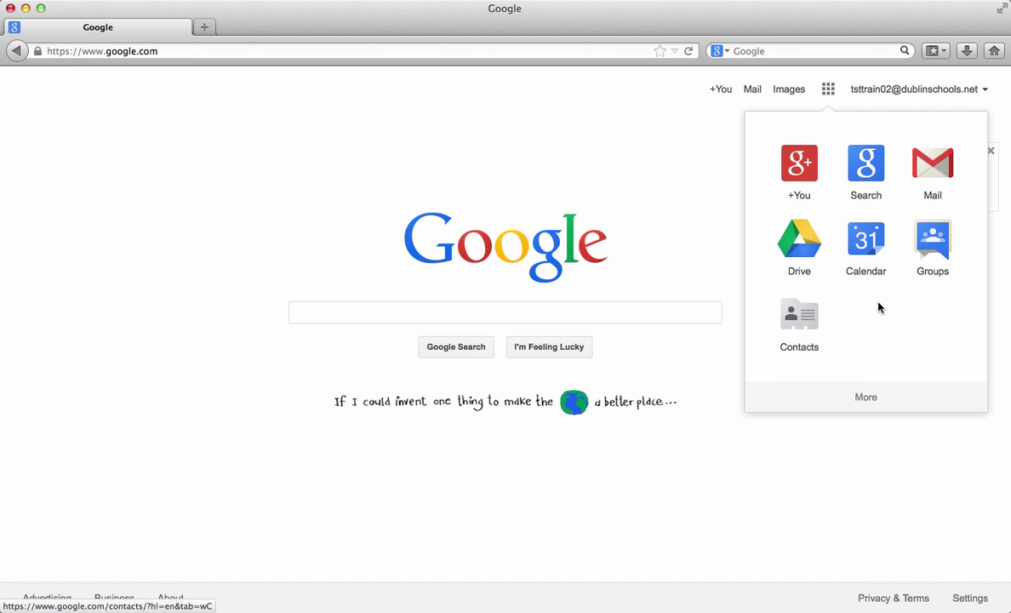
{"action": "left_click", "coordinate": [934, 170]}
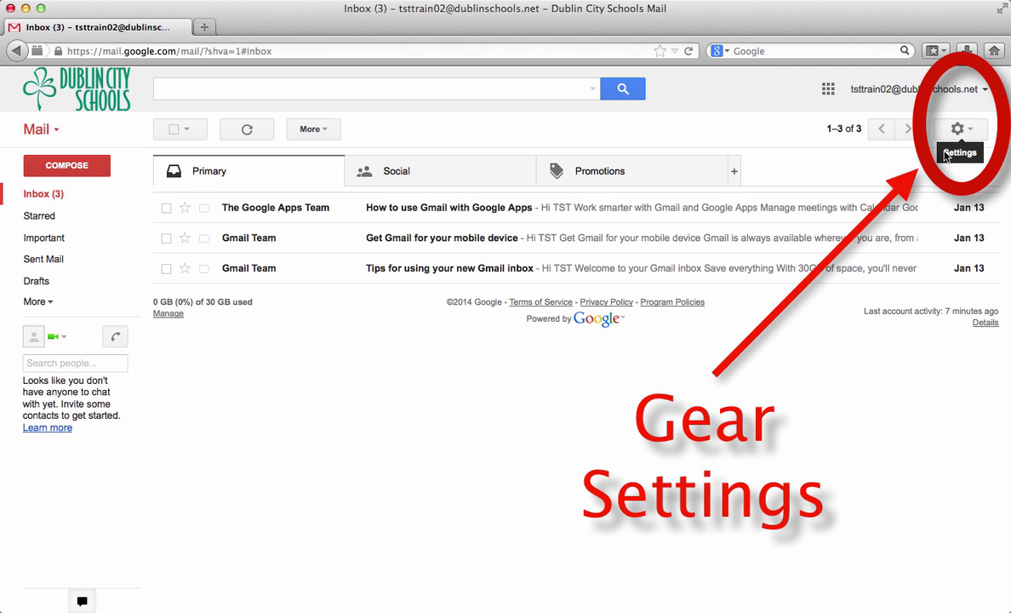
{"action": "left_click", "coordinate": [48, 136]}
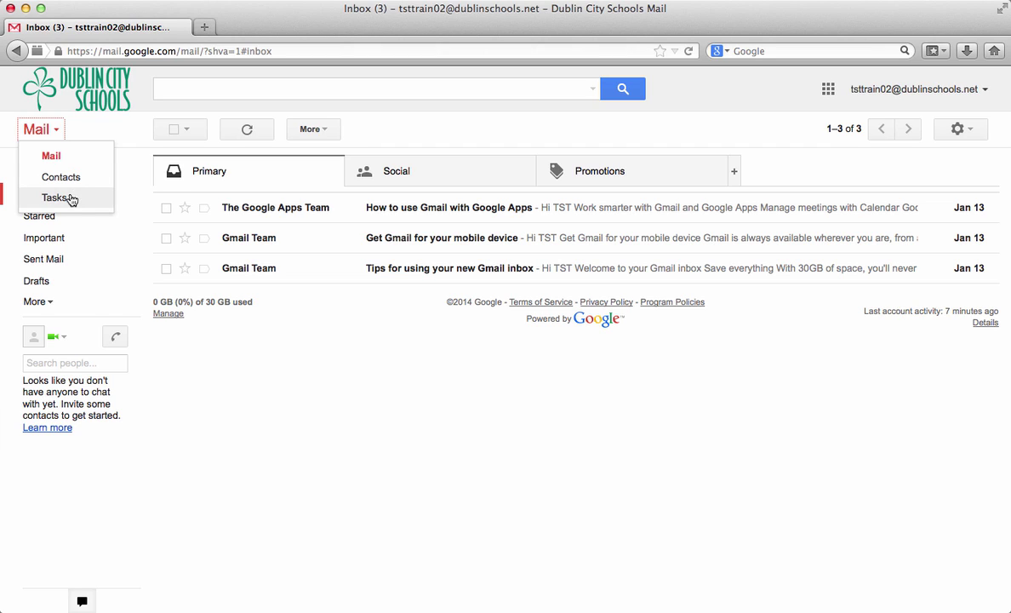
{"action": "left_click", "coordinate": [84, 132]}
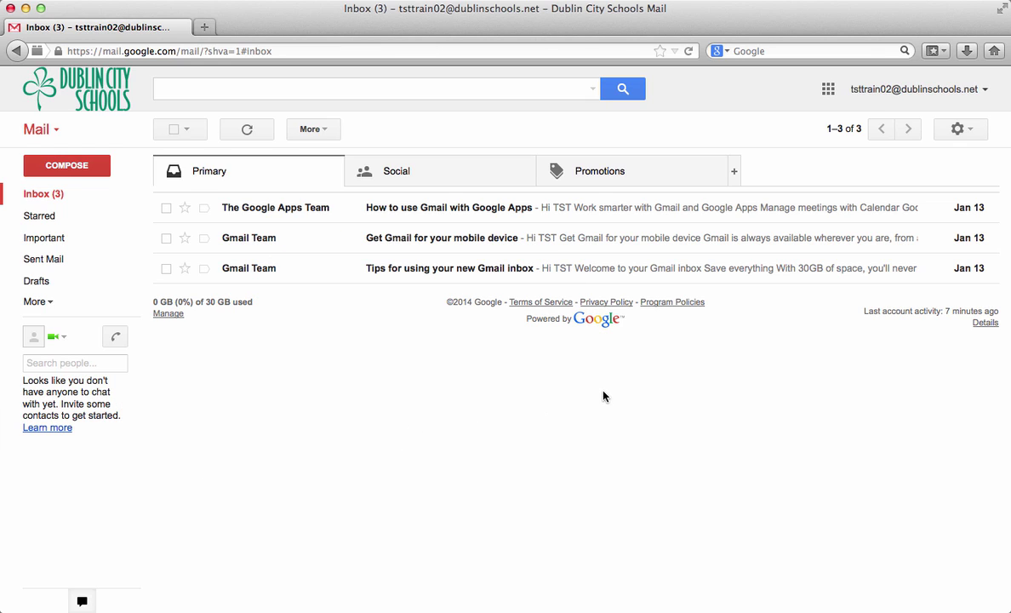
Open Gmail Settings from the gear menu and scroll the General tab down to the signature.
{"action": "left_click", "coordinate": [958, 134]}
{"action": "left_click", "coordinate": [934, 281]}
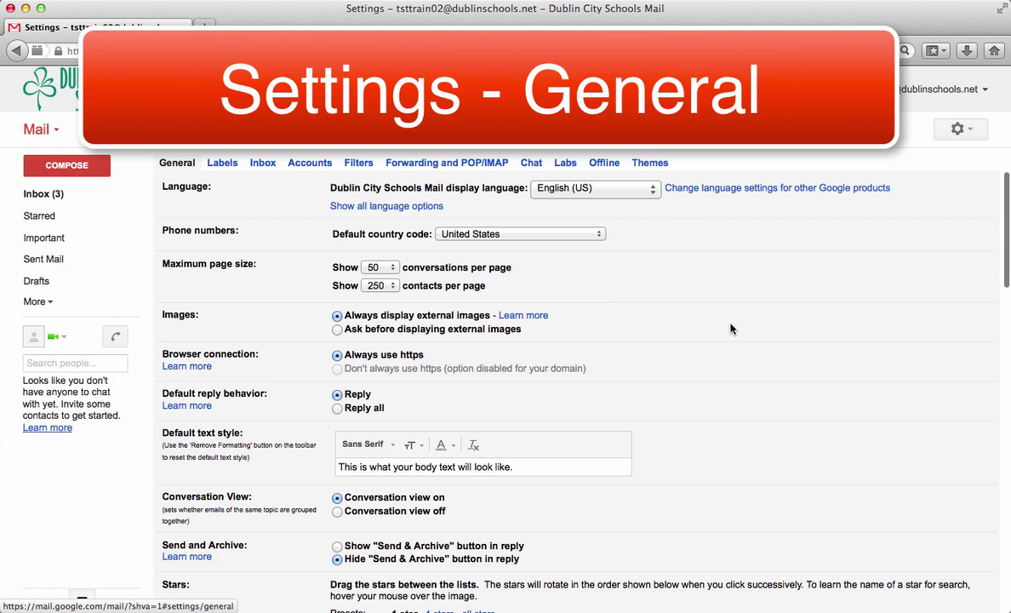
{"action": "scroll", "coordinate": [747, 357], "scroll_direction": "down", "scroll_amount": 2}
{"action": "scroll", "coordinate": [747, 358], "scroll_direction": "down", "scroll_amount": 1}
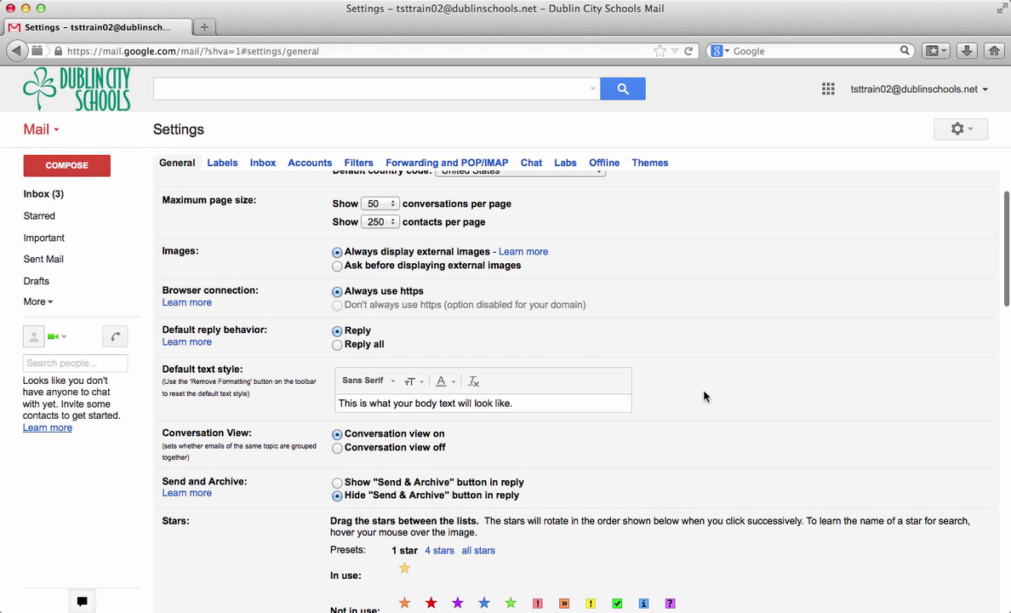
{"action": "scroll", "coordinate": [704, 396], "scroll_direction": "down", "scroll_amount": 1}
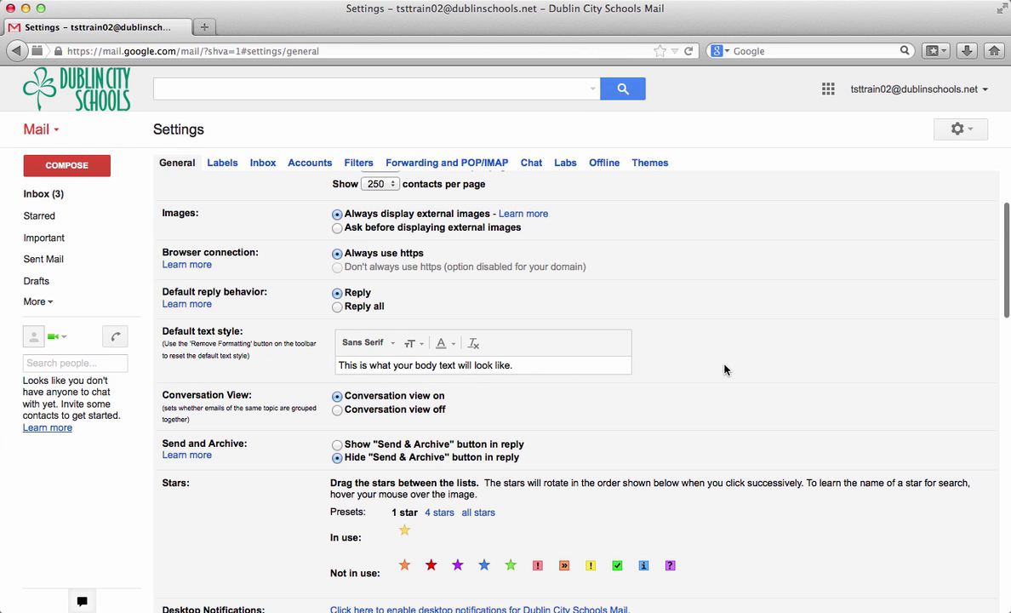
{"action": "scroll", "coordinate": [724, 369], "scroll_direction": "down", "scroll_amount": 1}
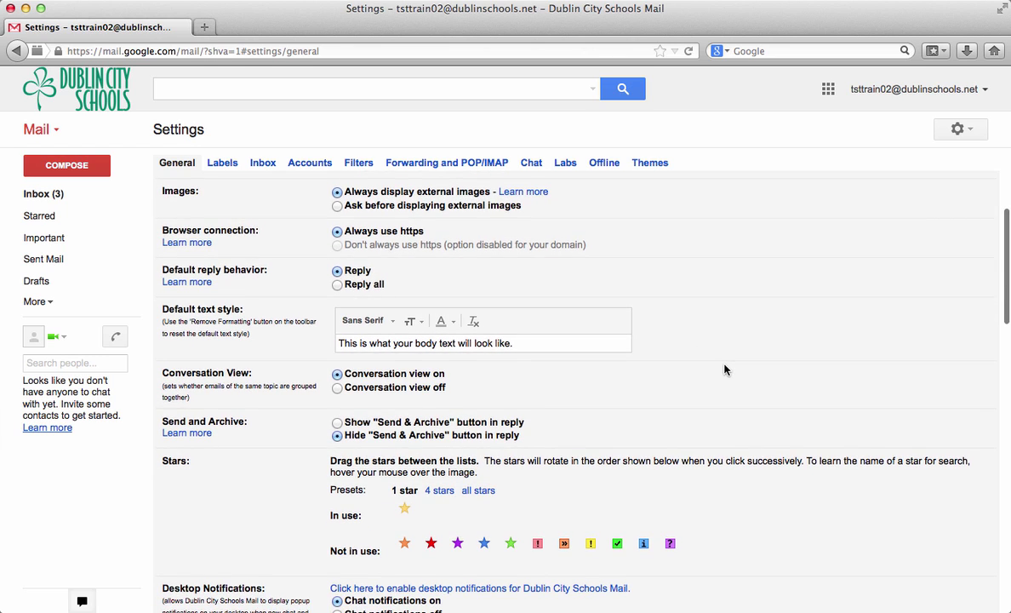
{"action": "scroll", "coordinate": [724, 370], "scroll_direction": "down", "scroll_amount": 2}
{"action": "scroll", "coordinate": [725, 370], "scroll_direction": "down", "scroll_amount": 2}
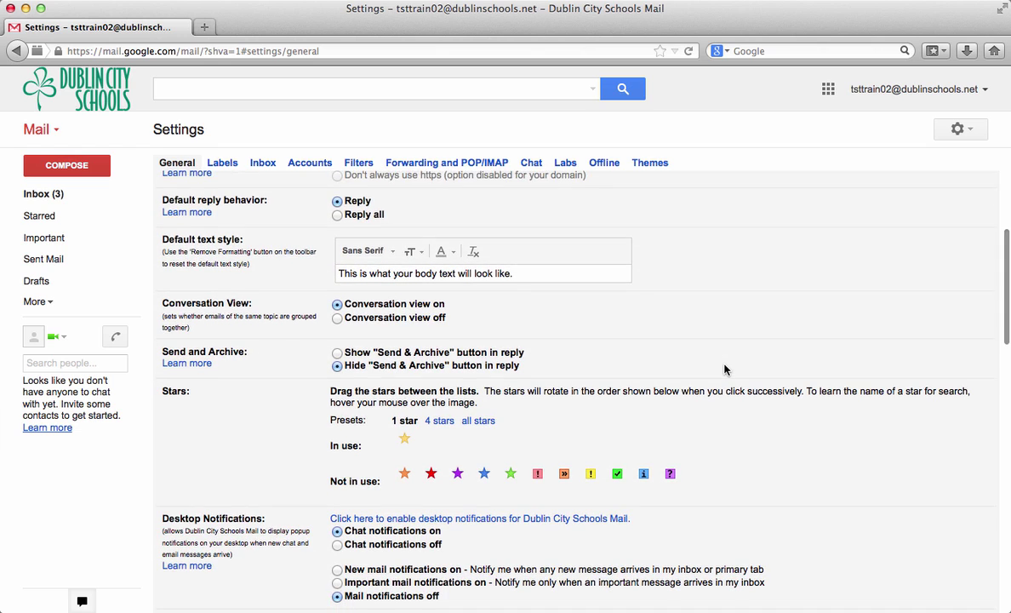
{"action": "scroll", "coordinate": [725, 370], "scroll_direction": "down", "scroll_amount": 5}
{"action": "scroll", "coordinate": [724, 369], "scroll_direction": "down", "scroll_amount": 5}
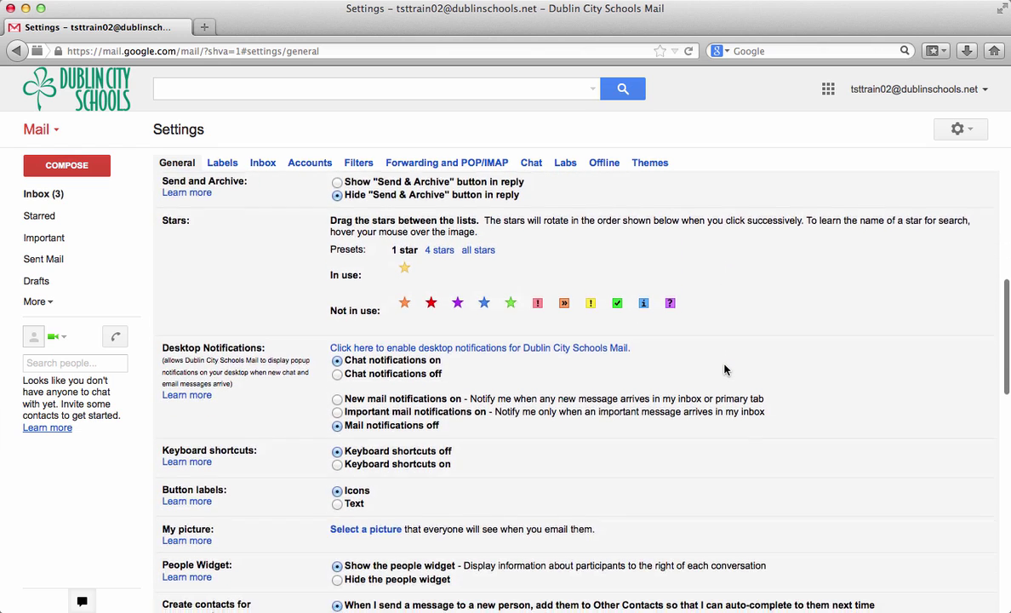
{"action": "scroll", "coordinate": [725, 370], "scroll_direction": "down", "scroll_amount": 6}
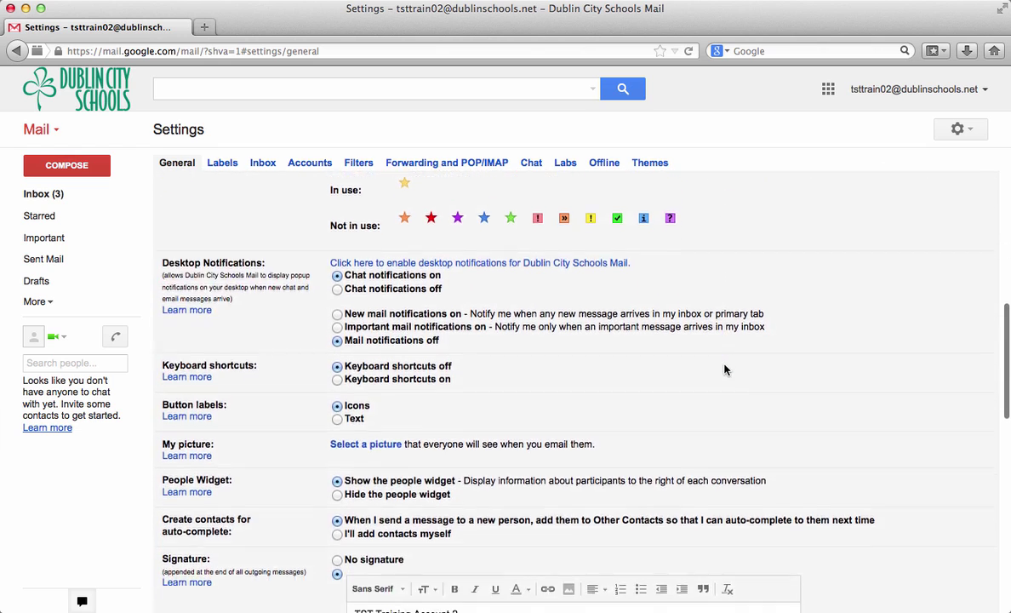
{"action": "scroll", "coordinate": [724, 370], "scroll_direction": "down", "scroll_amount": 3}
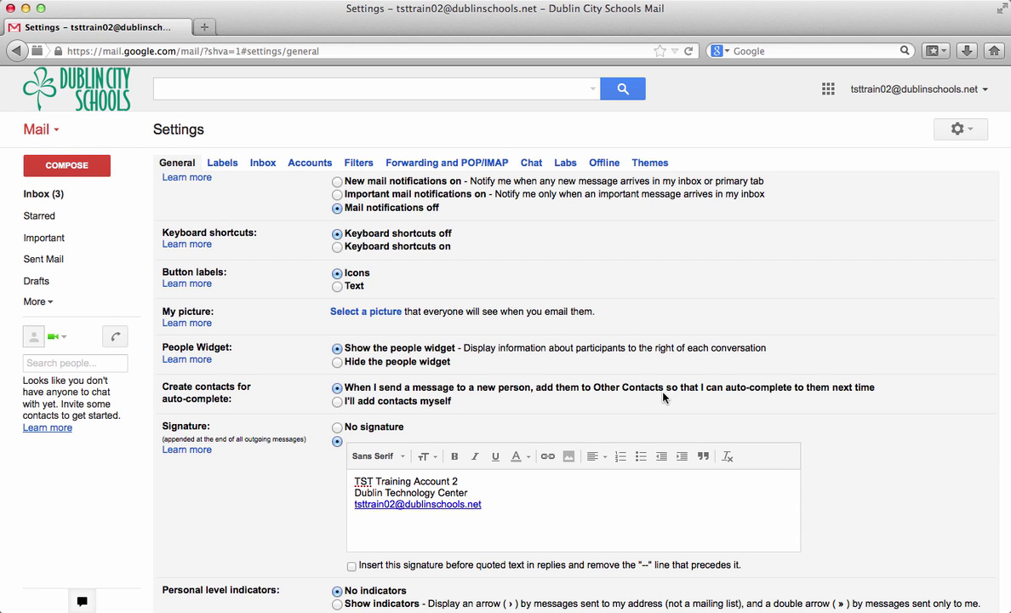
{"action": "scroll", "coordinate": [663, 396], "scroll_direction": "down", "scroll_amount": 1}
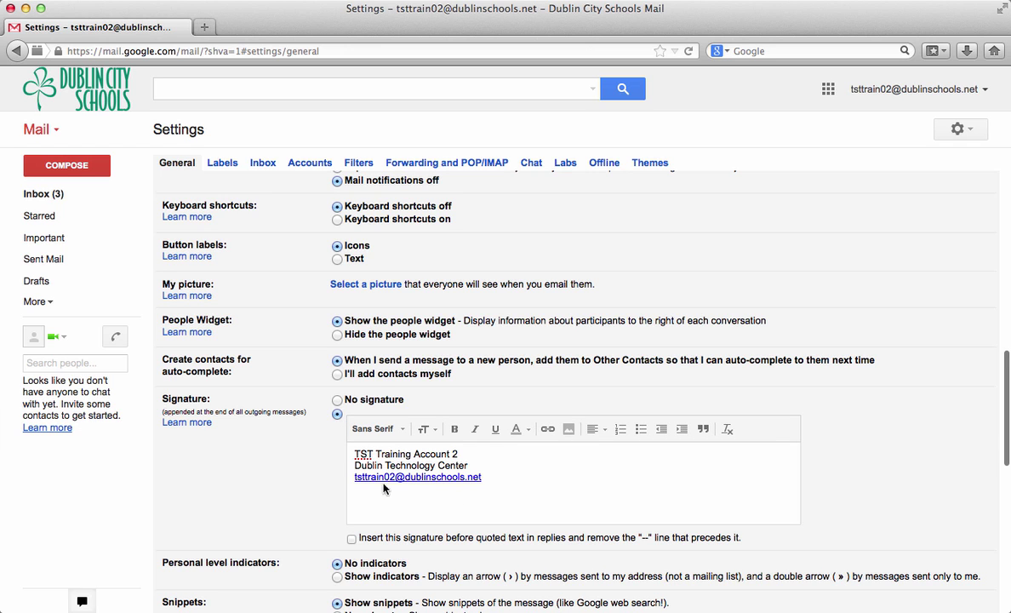
{"action": "scroll", "coordinate": [641, 488], "scroll_direction": "down", "scroll_amount": 5}
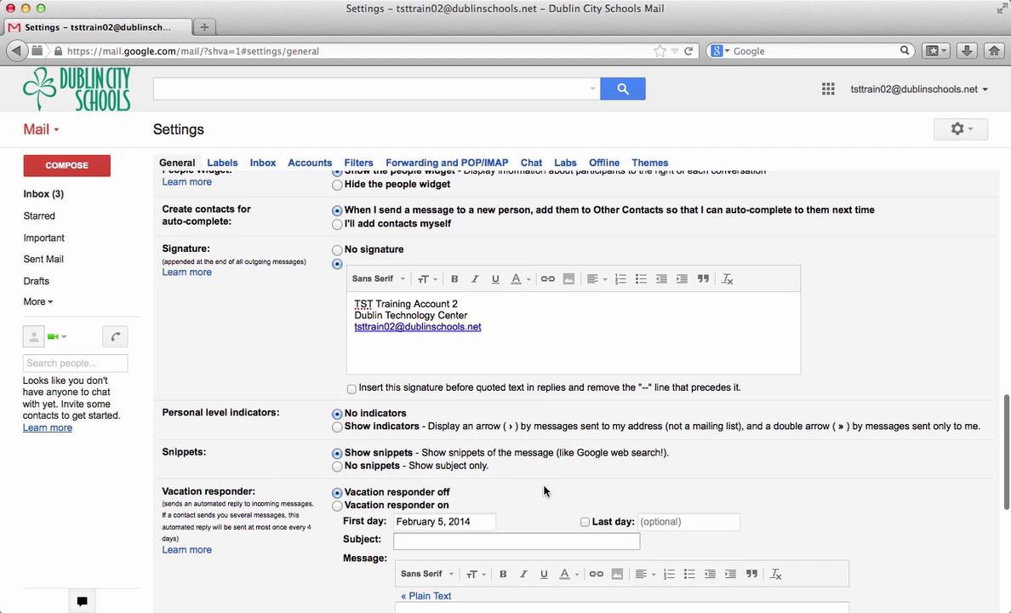
{"action": "scroll", "coordinate": [545, 491], "scroll_direction": "down", "scroll_amount": 1}
{"action": "scroll", "coordinate": [545, 492], "scroll_direction": "down", "scroll_amount": 3}
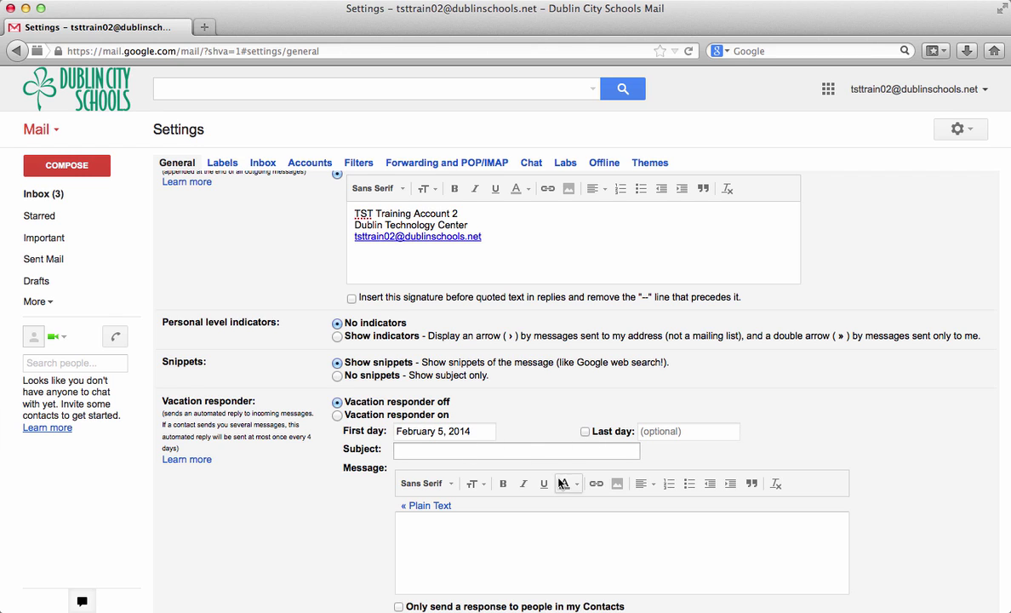
{"action": "scroll", "coordinate": [523, 557], "scroll_direction": "down", "scroll_amount": 2}
{"action": "scroll", "coordinate": [524, 558], "scroll_direction": "down", "scroll_amount": 1}
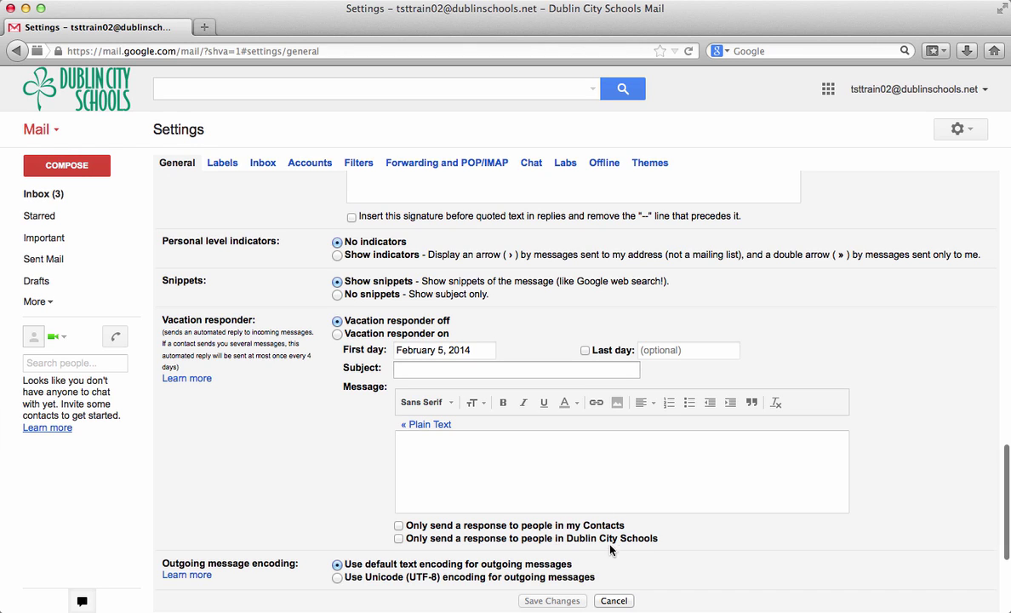
{"action": "scroll", "coordinate": [801, 522], "scroll_direction": "down", "scroll_amount": 2}
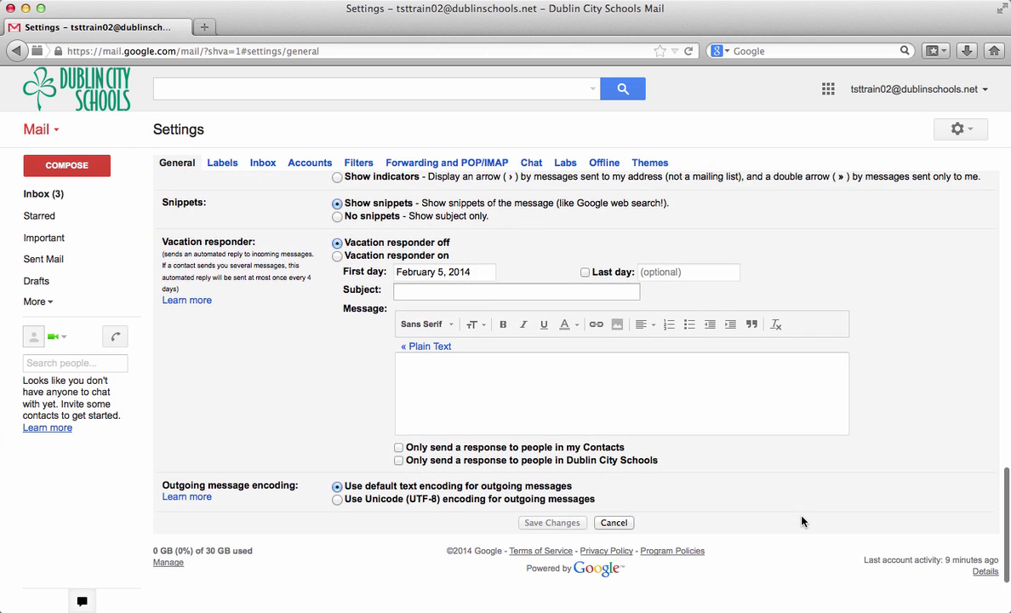
{"action": "scroll", "coordinate": [801, 522], "scroll_direction": "up", "scroll_amount": 1}
{"action": "scroll", "coordinate": [801, 521], "scroll_direction": "down", "scroll_amount": 1}
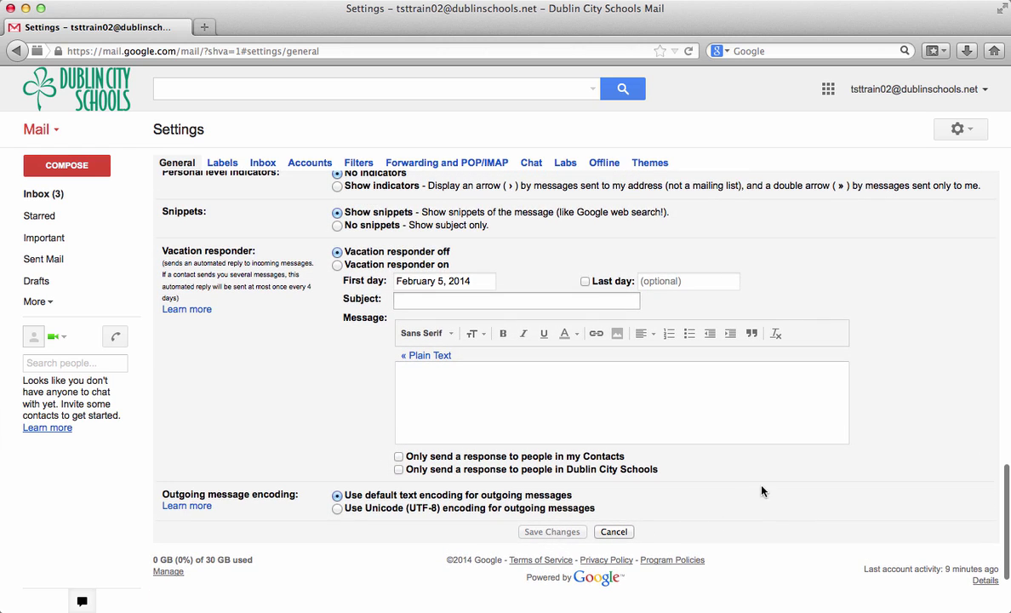
{"action": "scroll", "coordinate": [761, 491], "scroll_direction": "up", "scroll_amount": 10}
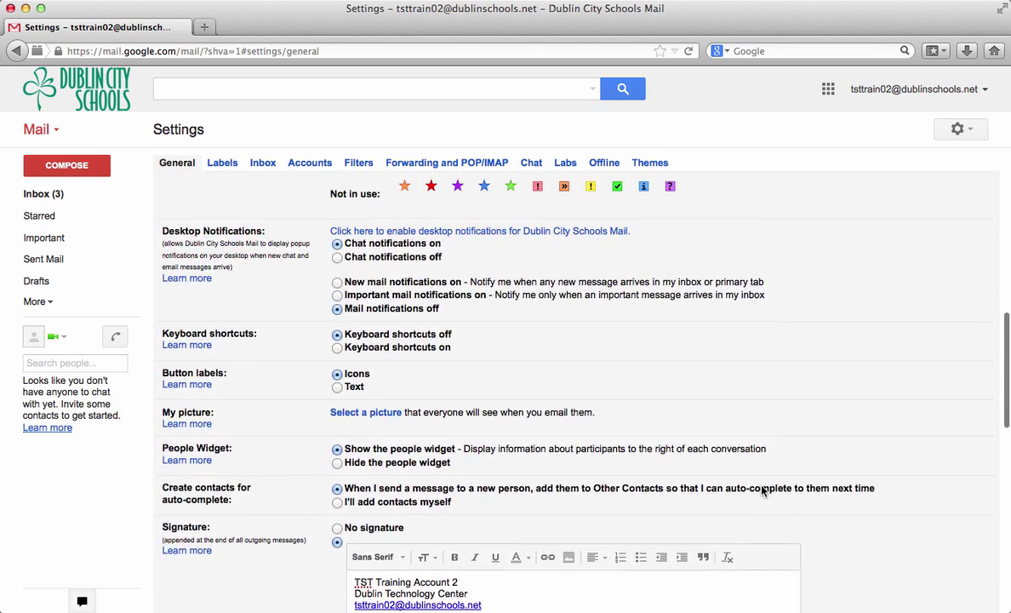
{"action": "scroll", "coordinate": [762, 491], "scroll_direction": "up", "scroll_amount": 5}
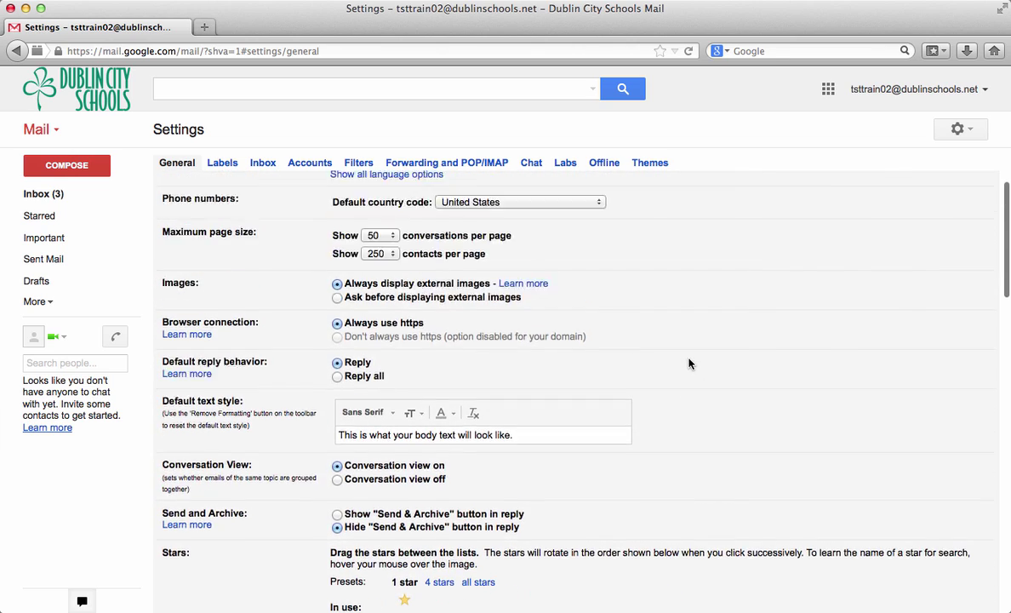
{"action": "scroll", "coordinate": [689, 364], "scroll_direction": "up", "scroll_amount": 1}
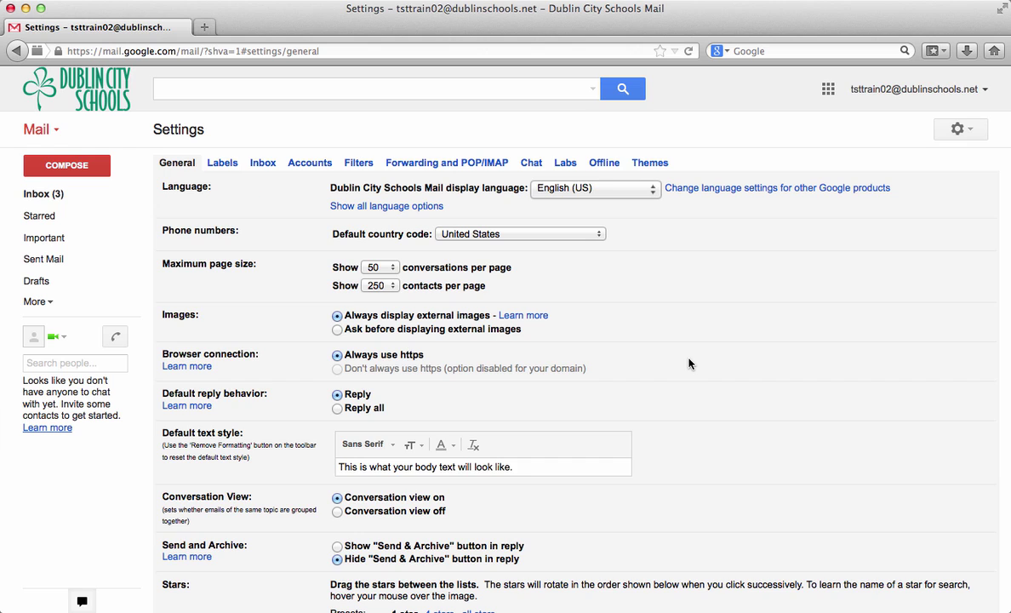
Set the inbox type to Unread first, keeping the Unread section at 25 items.
{"action": "left_click", "coordinate": [264, 166]}
{"action": "left_click", "coordinate": [375, 188]}
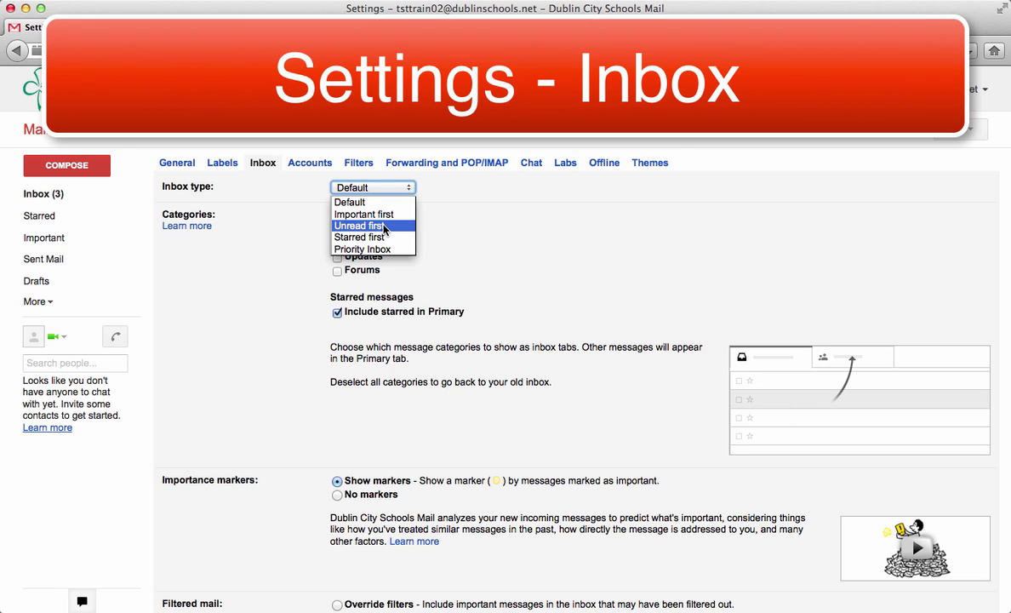
{"action": "left_click", "coordinate": [384, 227]}
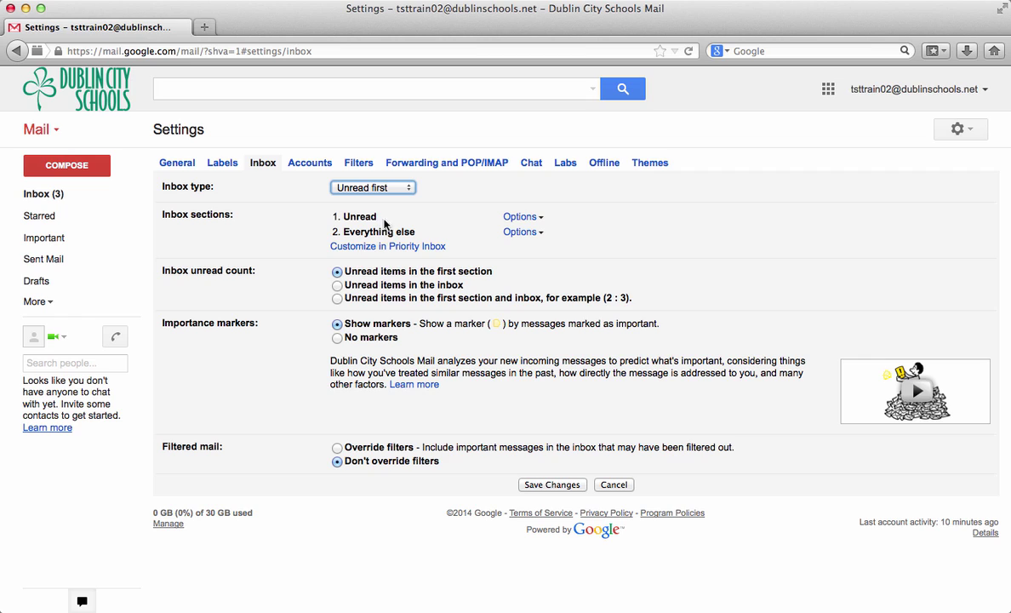
{"action": "left_click", "coordinate": [384, 189]}
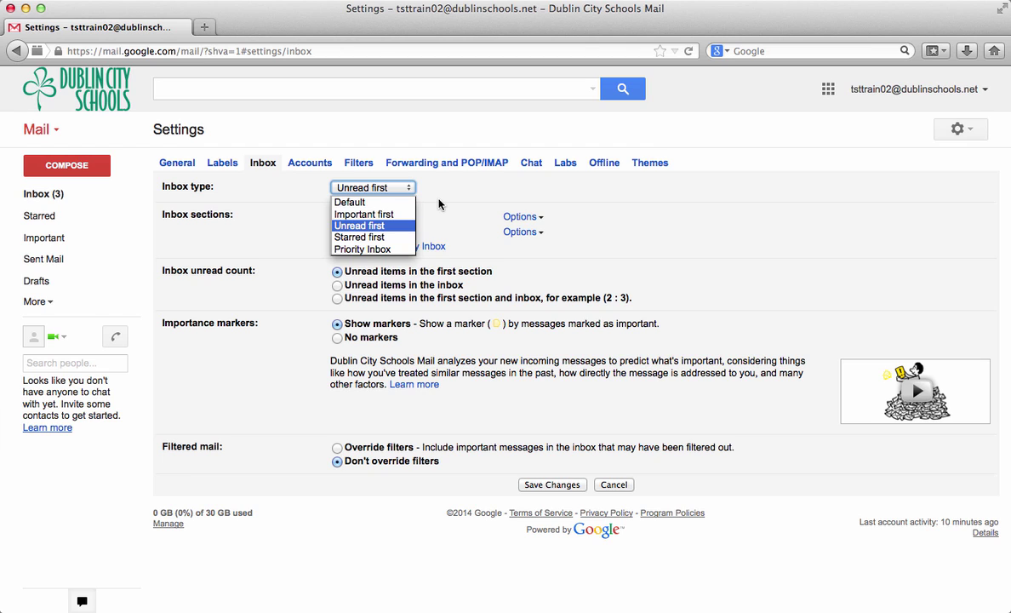
{"action": "left_click", "coordinate": [350, 226]}
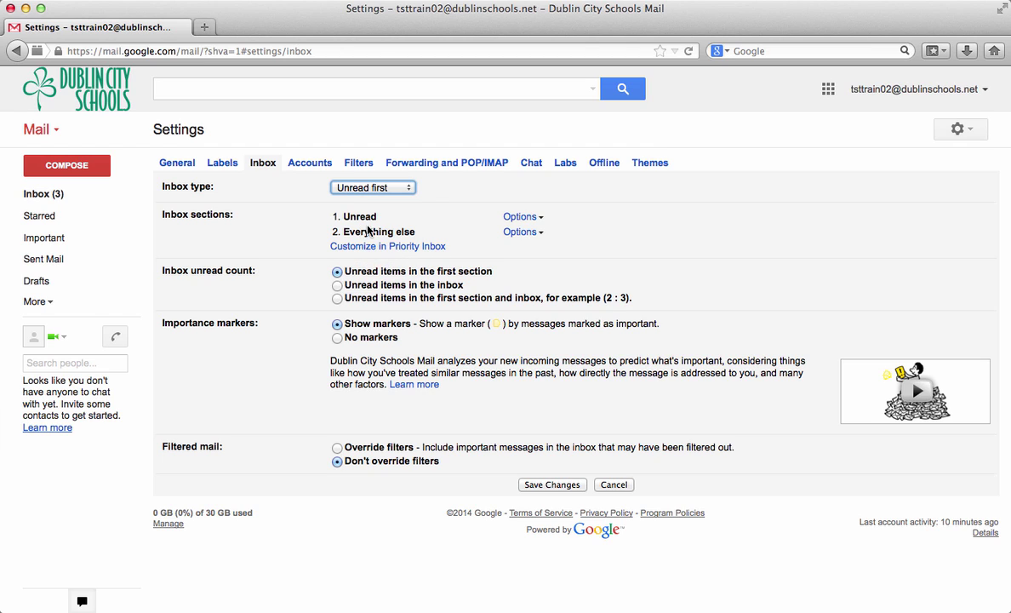
{"action": "left_click", "coordinate": [521, 218]}
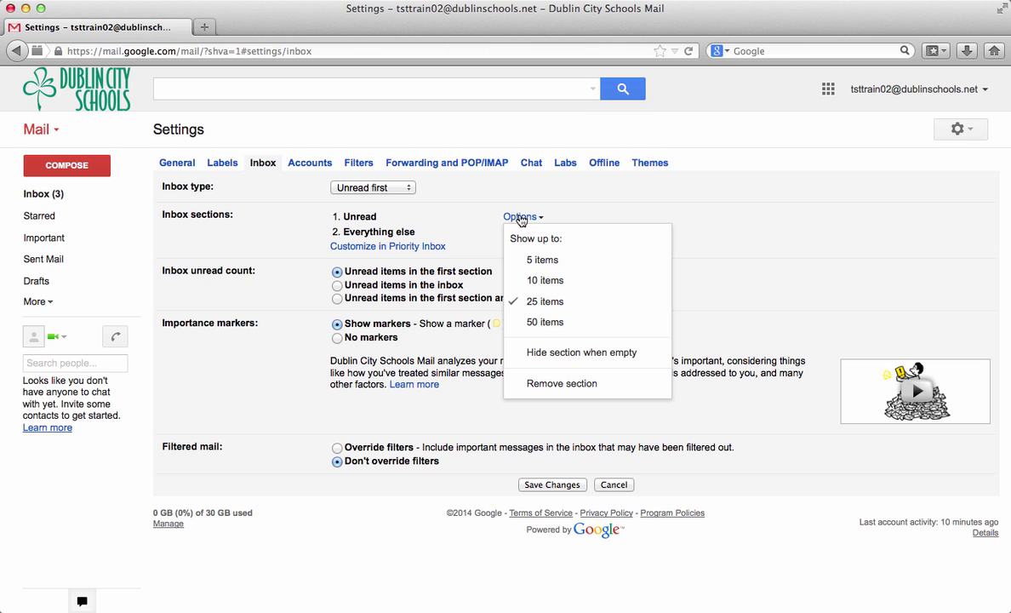
{"action": "left_click", "coordinate": [554, 304]}
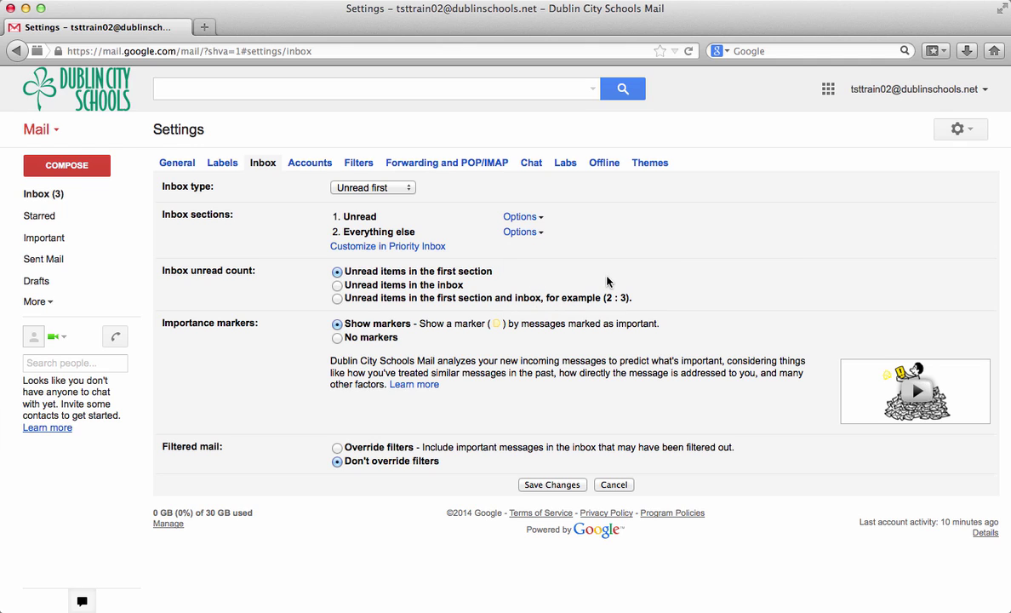
Save the Unread-first inbox setting, then go to the Labs settings tab.
{"action": "left_click", "coordinate": [549, 484]}
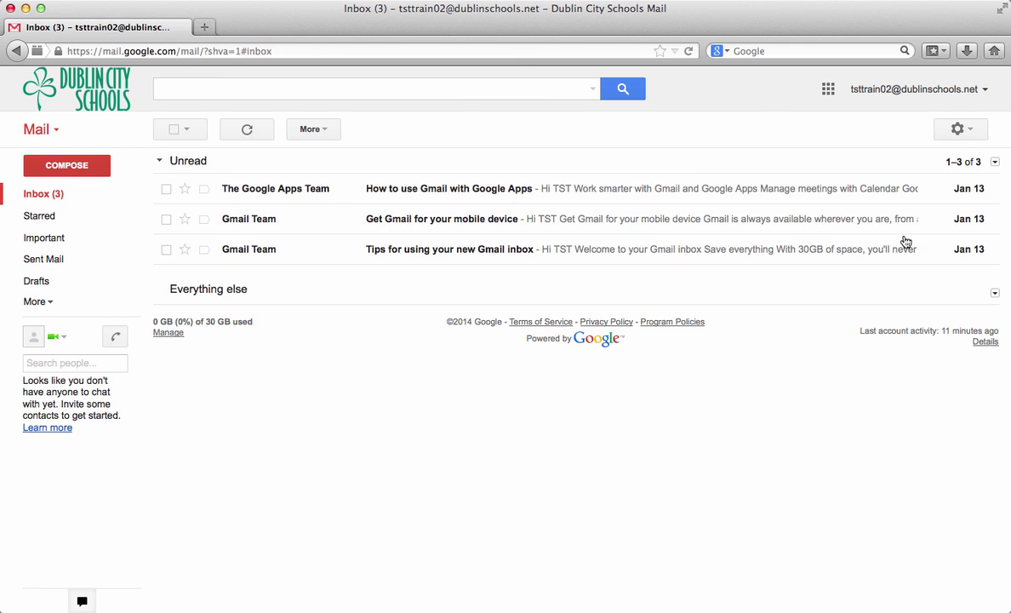
{"action": "left_click", "coordinate": [962, 129]}
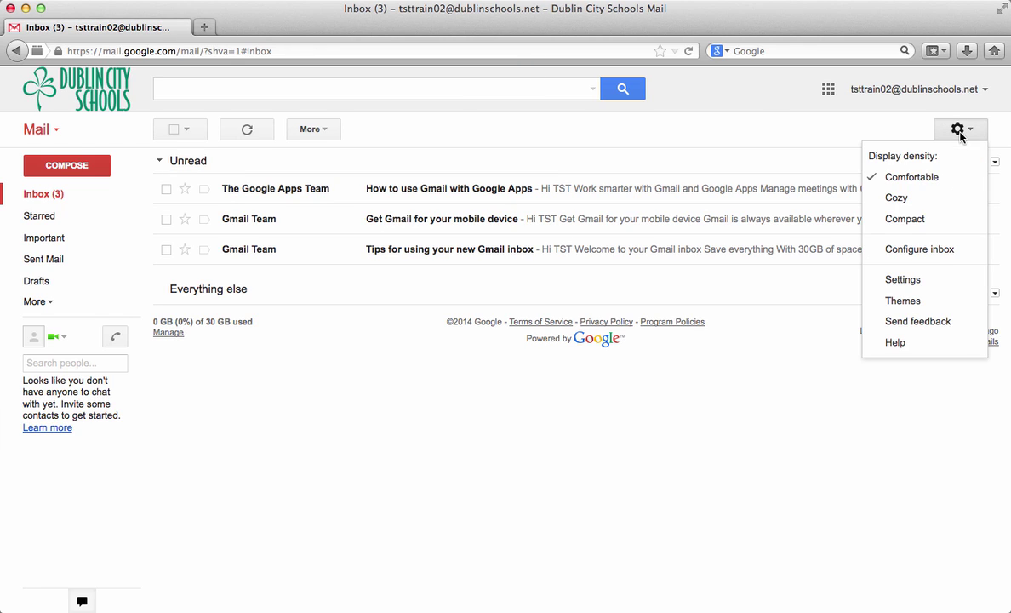
{"action": "left_click", "coordinate": [923, 281]}
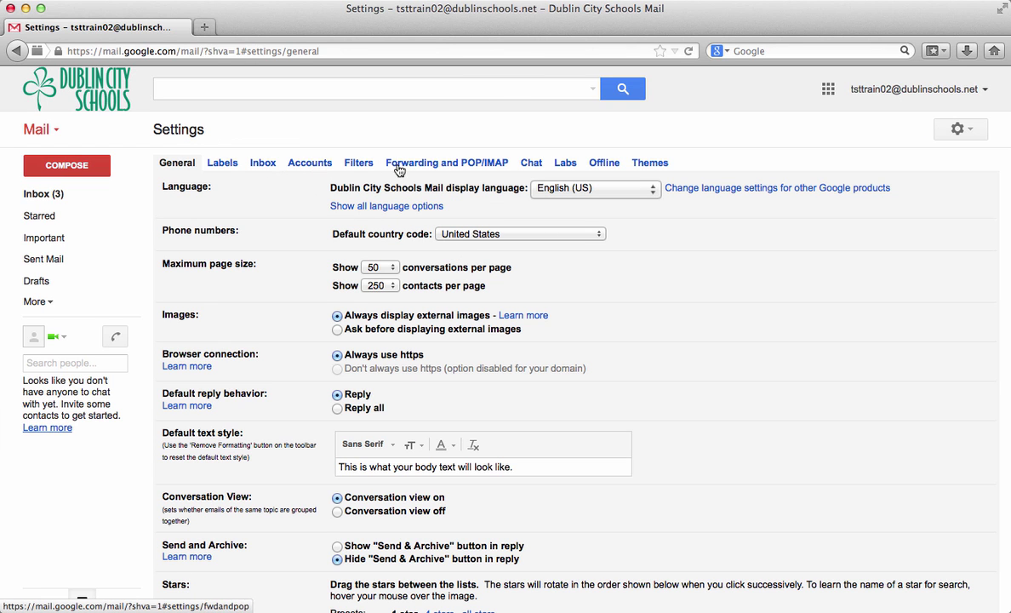
{"action": "left_click", "coordinate": [566, 163]}
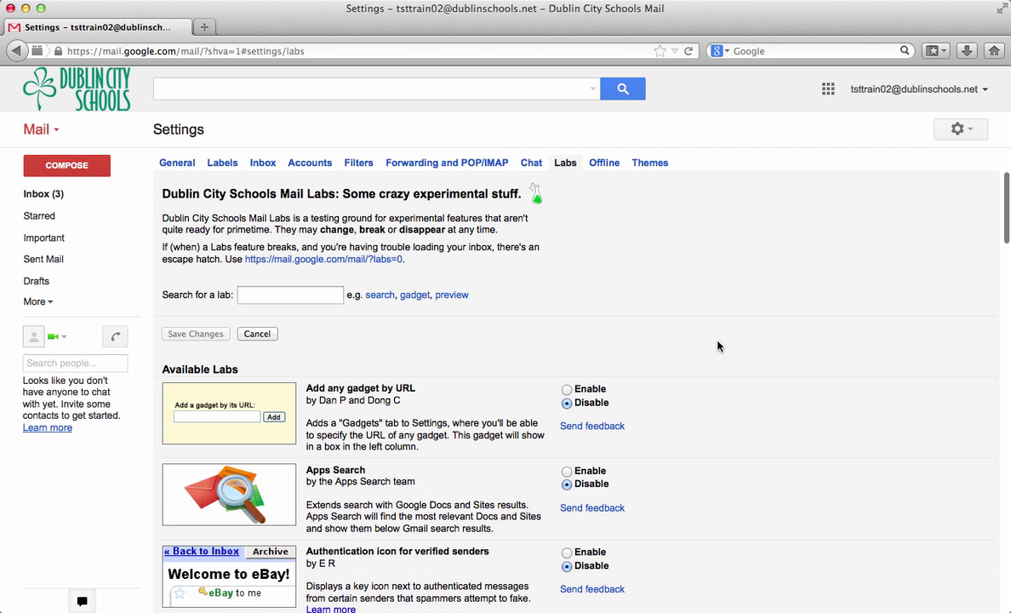
{"action": "scroll", "coordinate": [717, 345], "scroll_direction": "down", "scroll_amount": 5}
{"action": "scroll", "coordinate": [718, 346], "scroll_direction": "up", "scroll_amount": 5}
Search labs for 'calen', enable the Google Calendar gadget and save.
{"action": "left_click", "coordinate": [284, 295]}
{"action": "type", "text": "calen"}
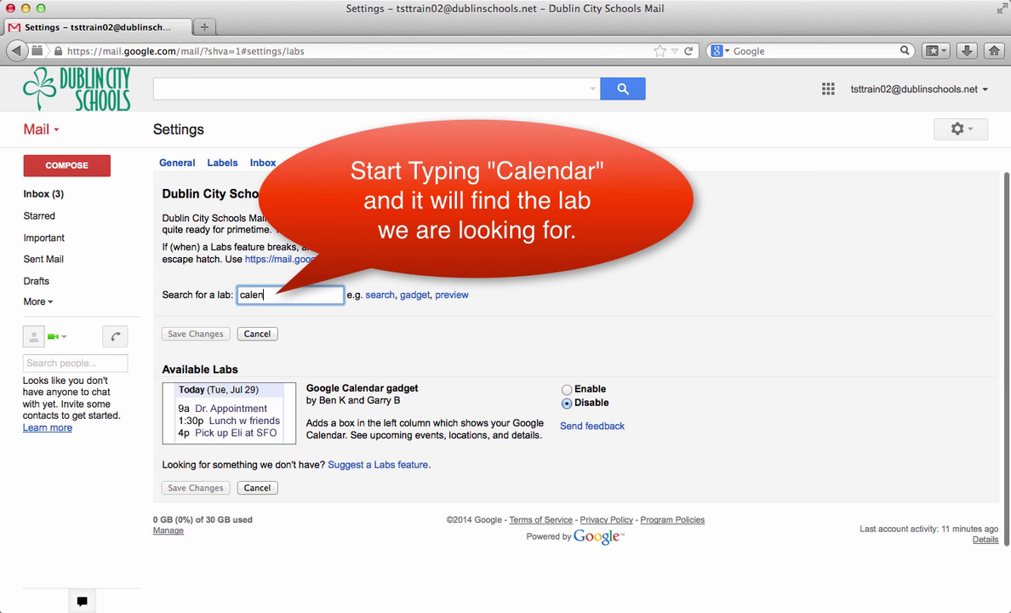
{"action": "left_click", "coordinate": [567, 389]}
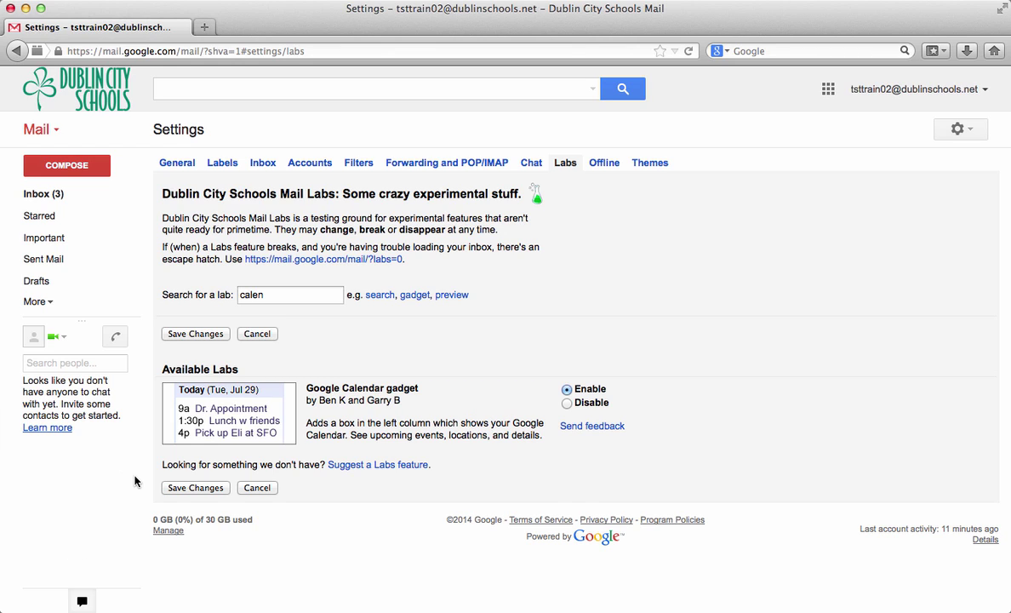
{"action": "left_click", "coordinate": [187, 487]}
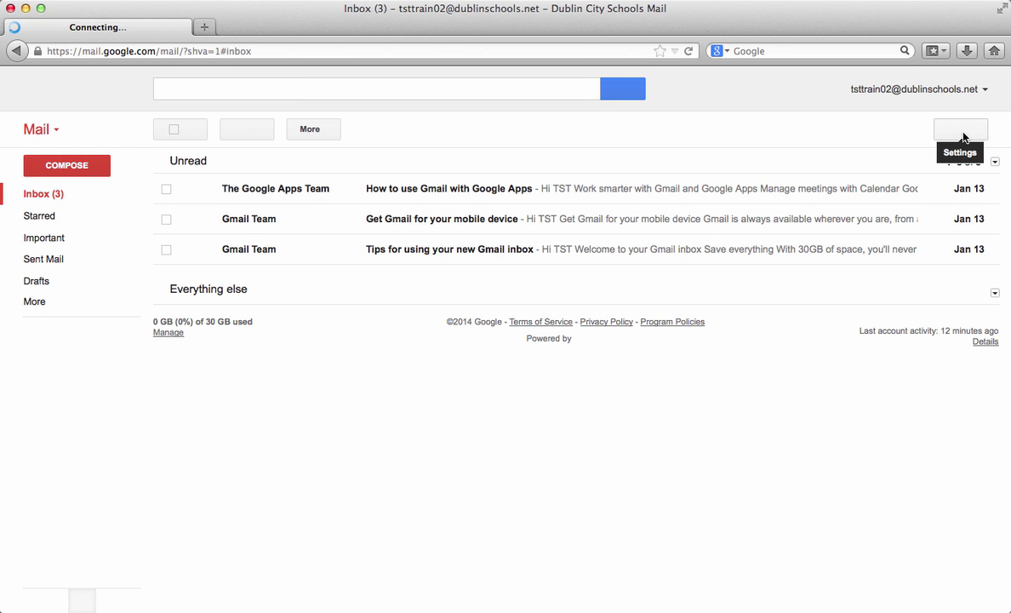
In Settings > Labs, search 'undo', enable Undo Send and save.
{"action": "left_click", "coordinate": [965, 135]}
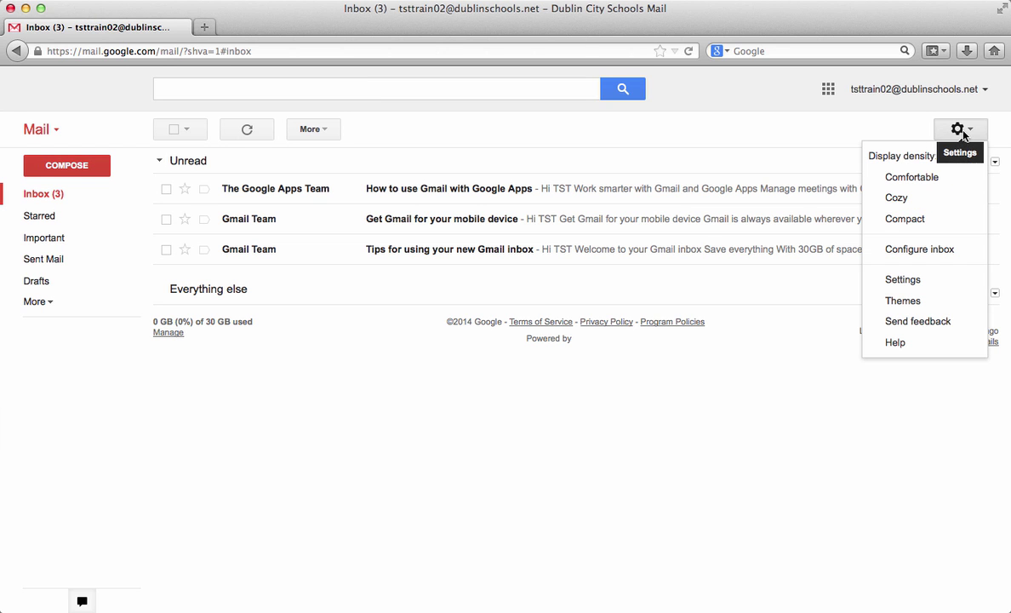
{"action": "left_click", "coordinate": [929, 279]}
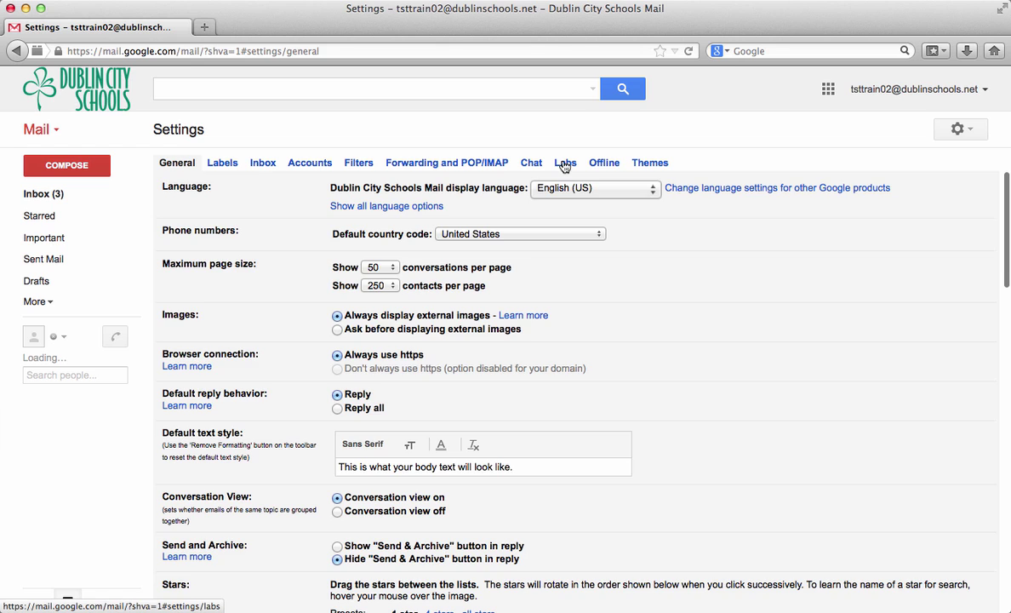
{"action": "left_click", "coordinate": [565, 164]}
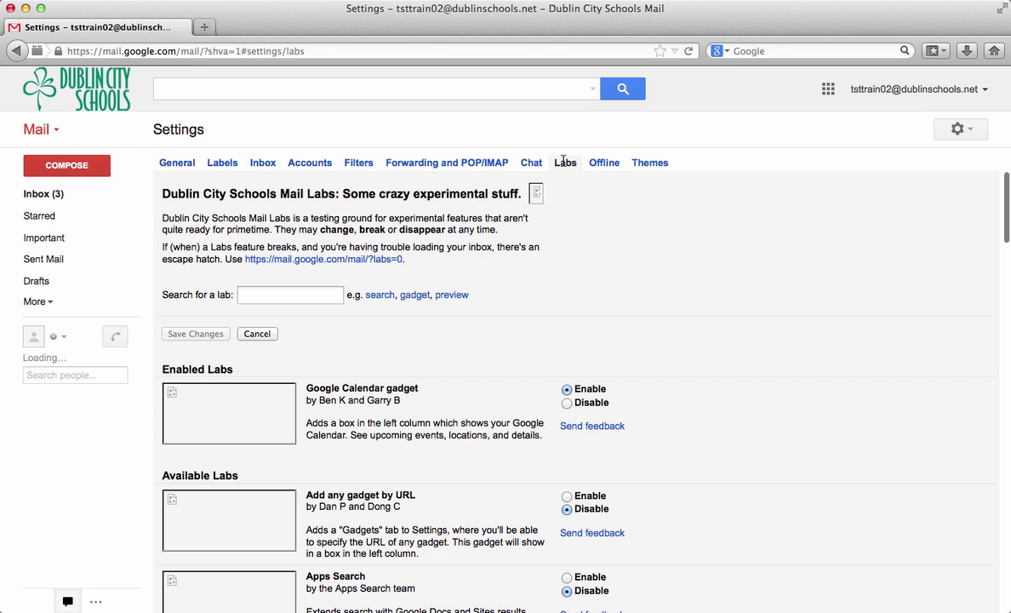
{"action": "left_click", "coordinate": [285, 292]}
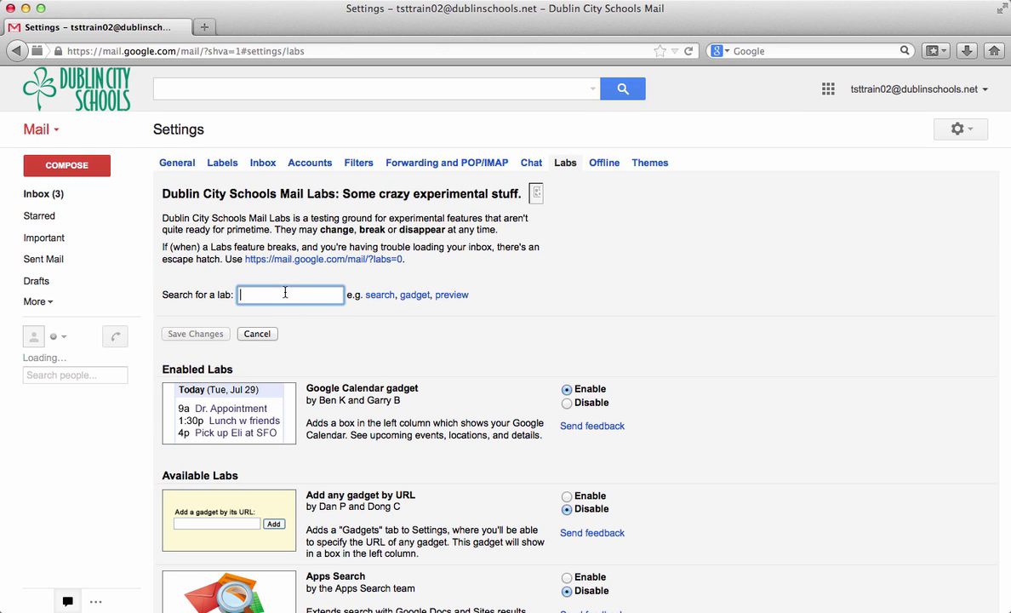
{"action": "type", "text": "undo"}
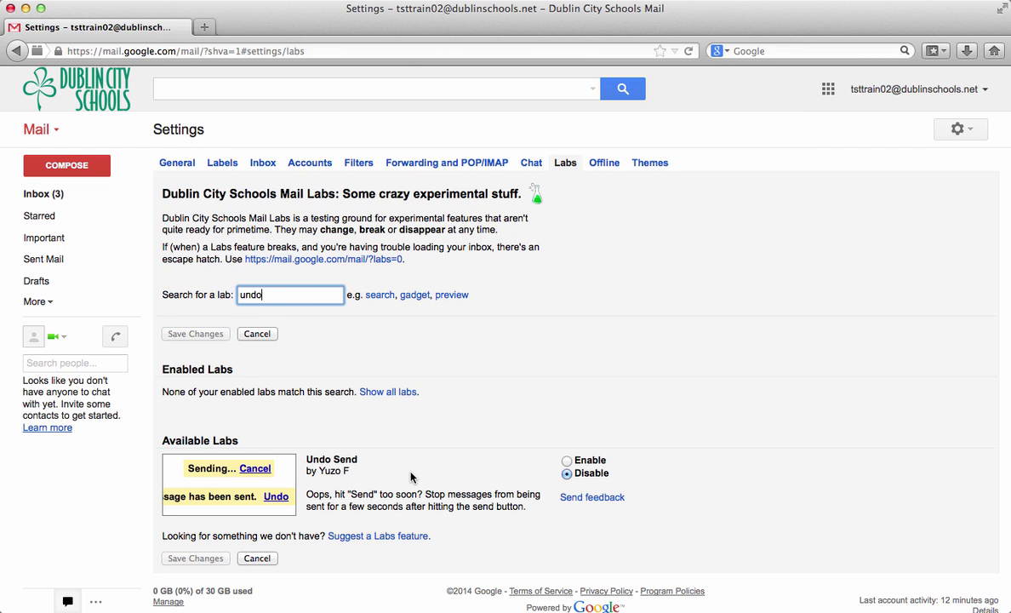
{"action": "left_click", "coordinate": [567, 462]}
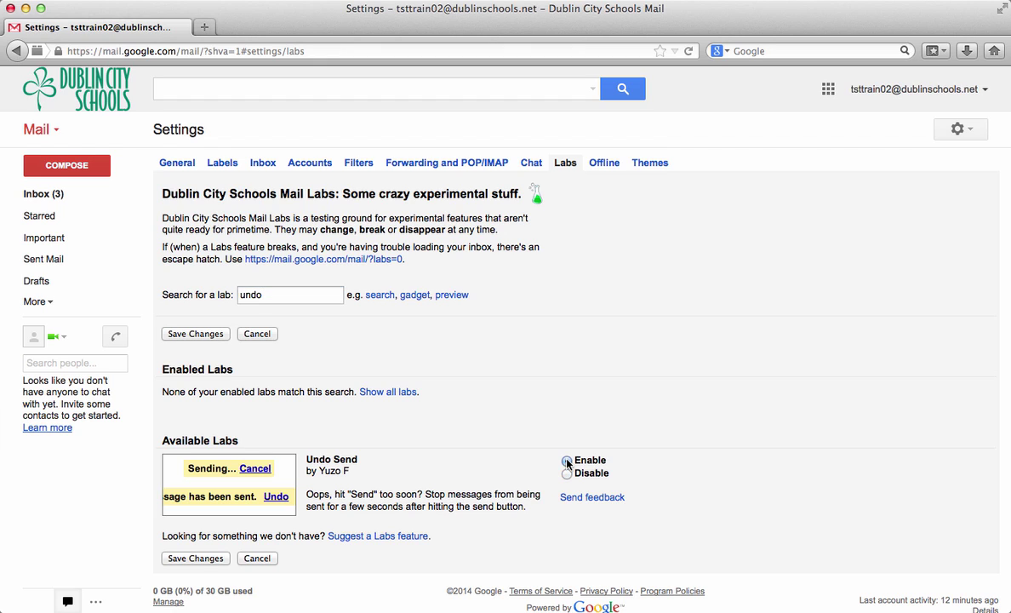
{"action": "left_click", "coordinate": [205, 560]}
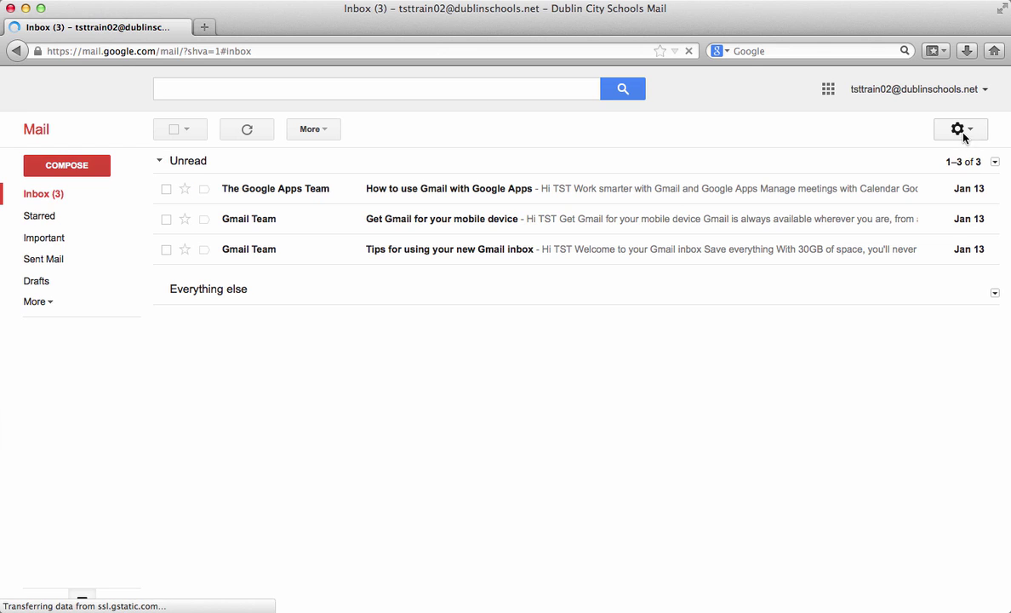
In Settings > Labs, search 'chat', enable Right-side chat and save.
{"action": "left_click", "coordinate": [965, 130]}
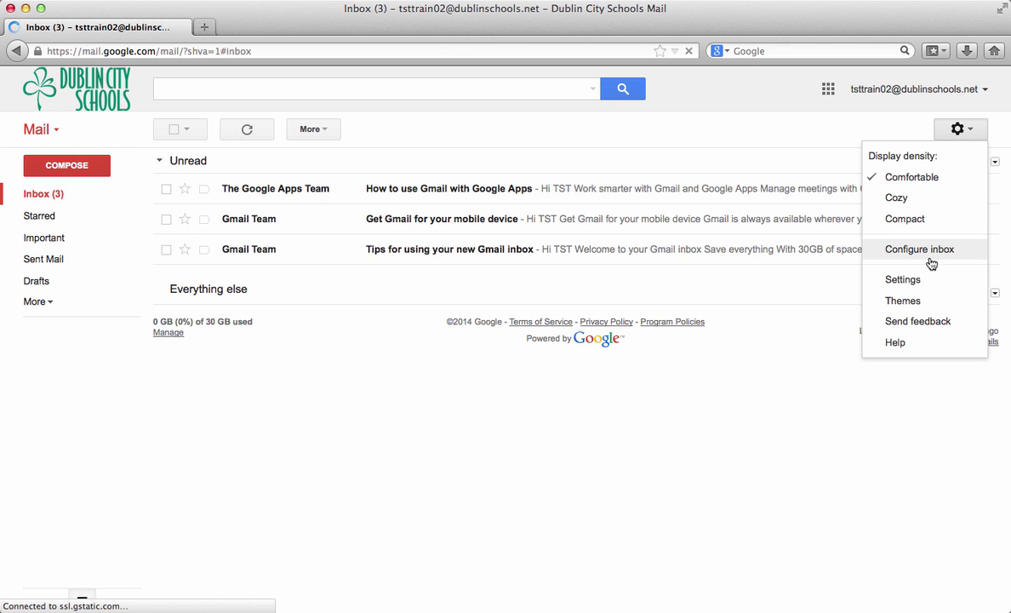
{"action": "left_click", "coordinate": [904, 279]}
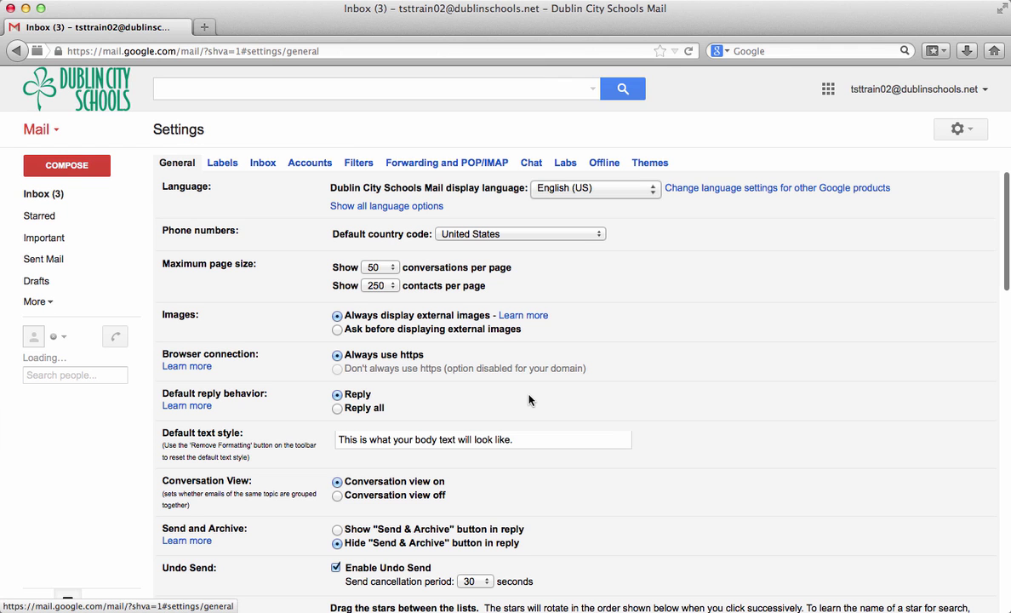
{"action": "left_click", "coordinate": [567, 164]}
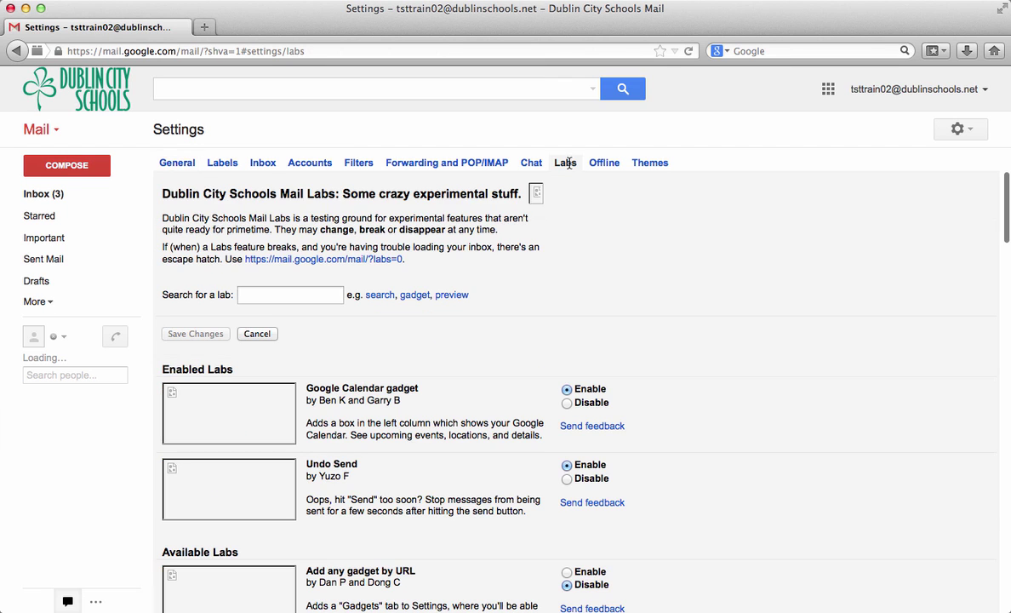
{"action": "left_click", "coordinate": [273, 298]}
{"action": "type", "text": "chat"}
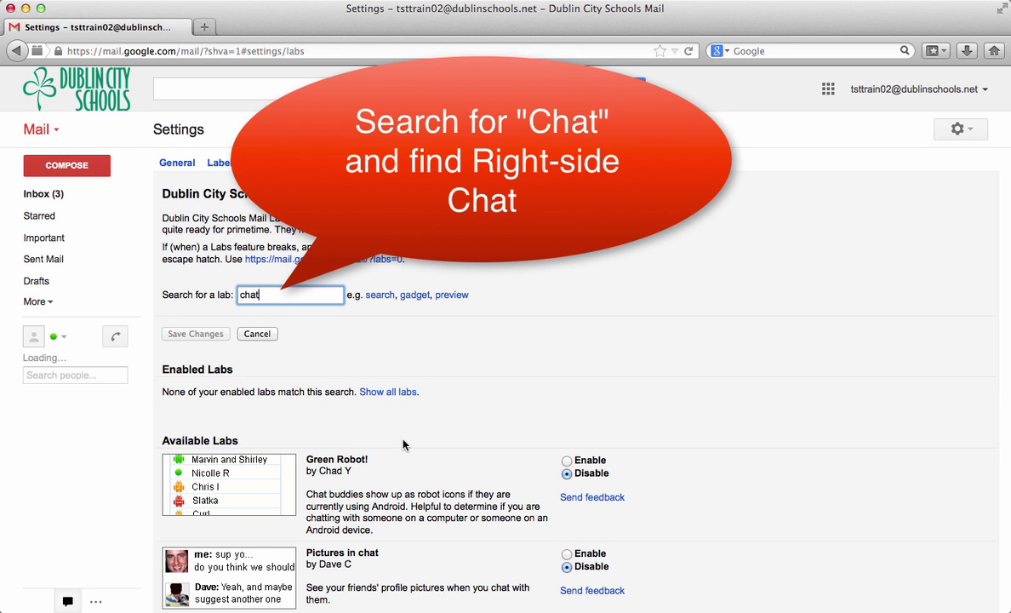
{"action": "scroll", "coordinate": [404, 442], "scroll_direction": "down", "scroll_amount": 3}
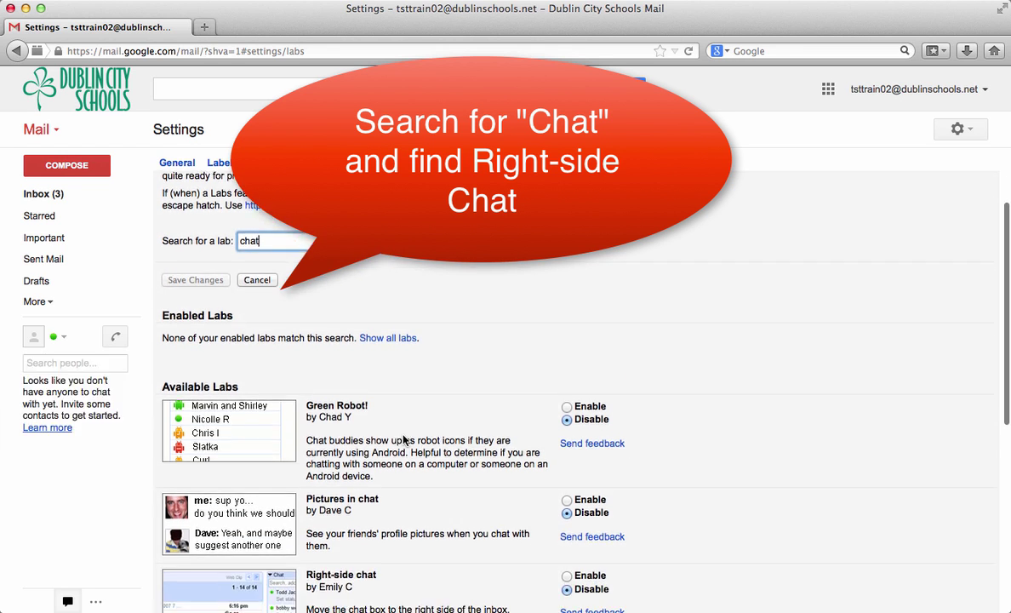
{"action": "scroll", "coordinate": [404, 440], "scroll_direction": "down", "scroll_amount": 1}
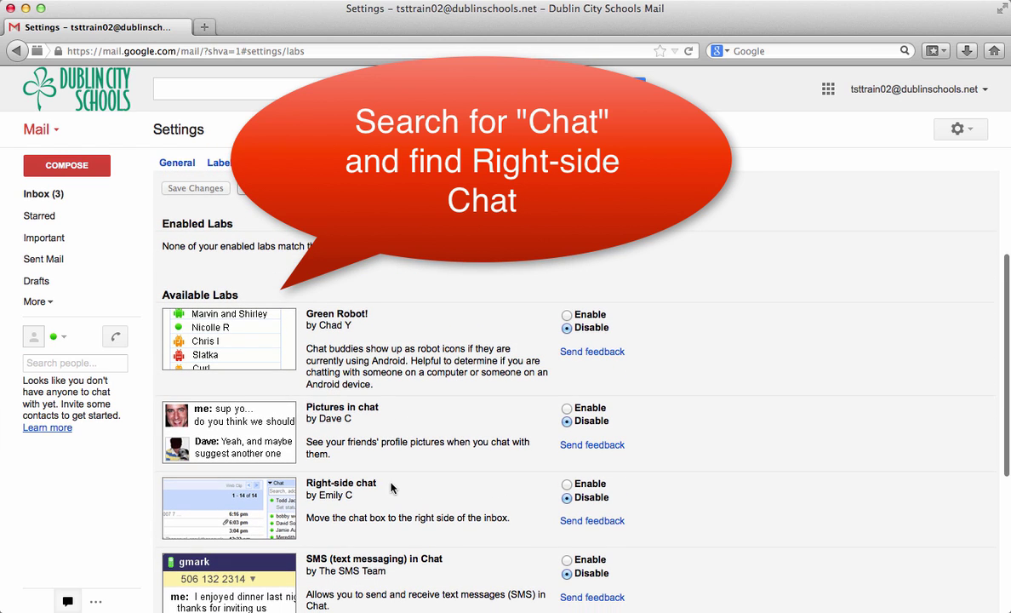
{"action": "left_click", "coordinate": [567, 484]}
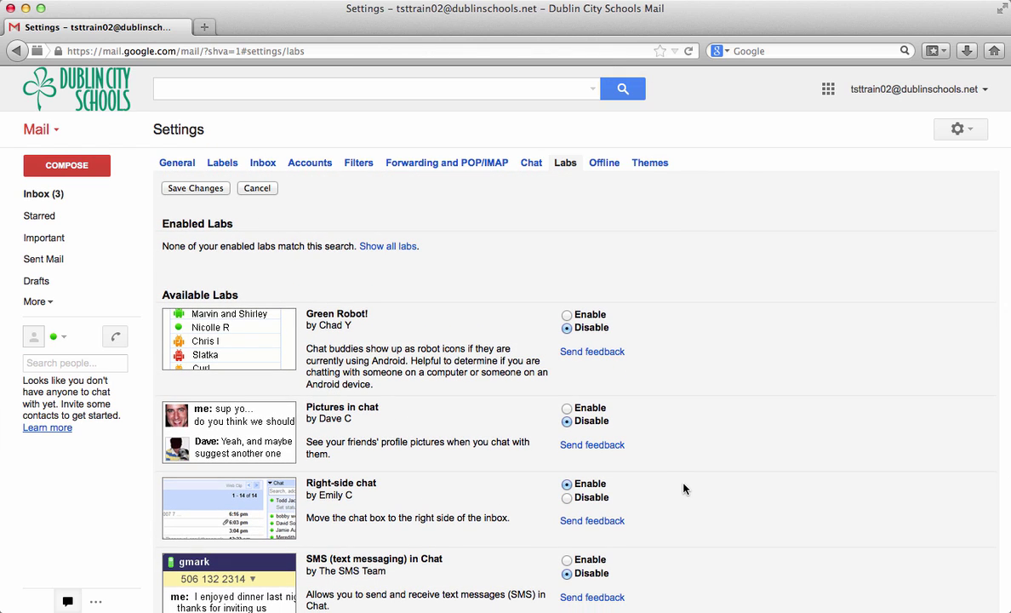
{"action": "left_click", "coordinate": [195, 188]}
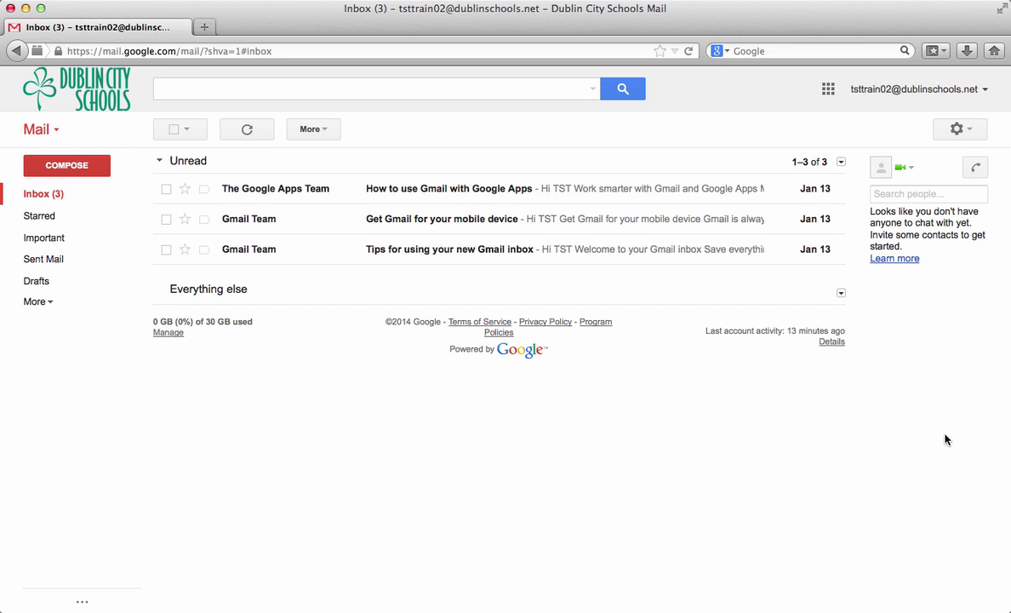
Expand the Google Calendar gadget in the sidebar to list upcoming events.
{"action": "left_click", "coordinate": [82, 602]}
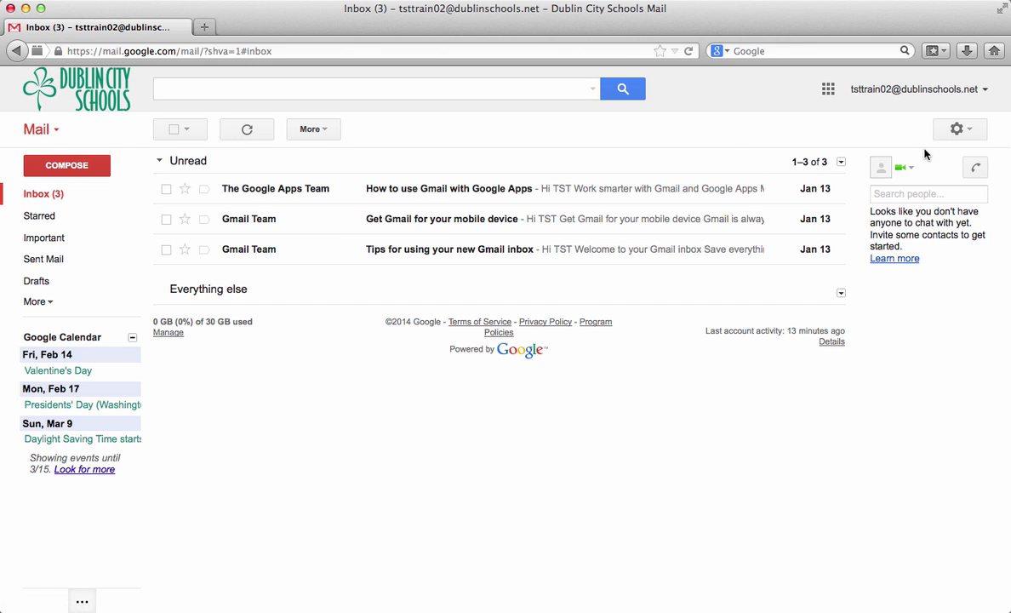
Open the Themes tab in Settings and browse the Color and HD themes.
{"action": "left_click", "coordinate": [960, 133]}
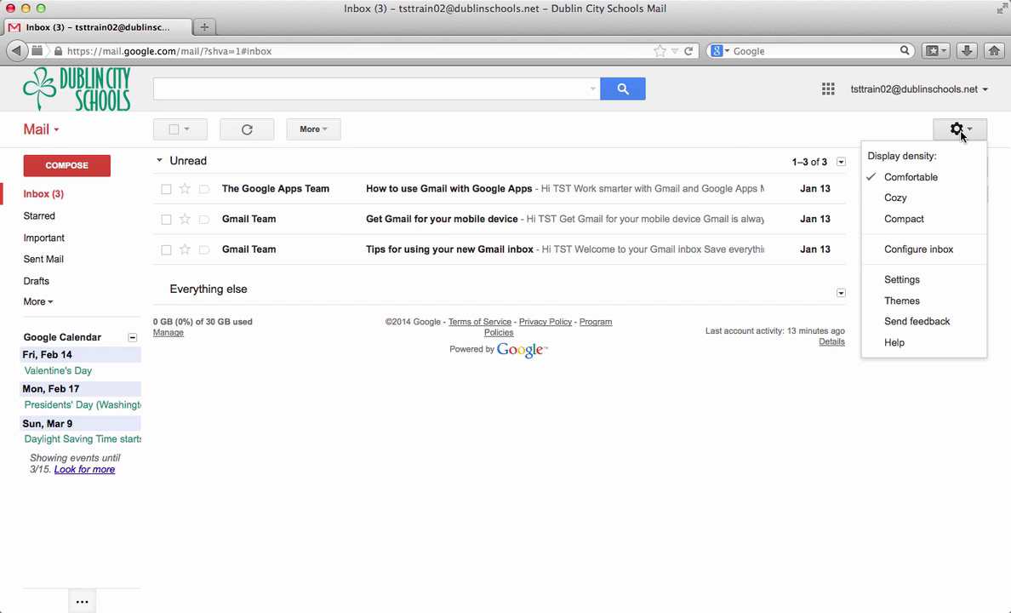
{"action": "left_click", "coordinate": [952, 281]}
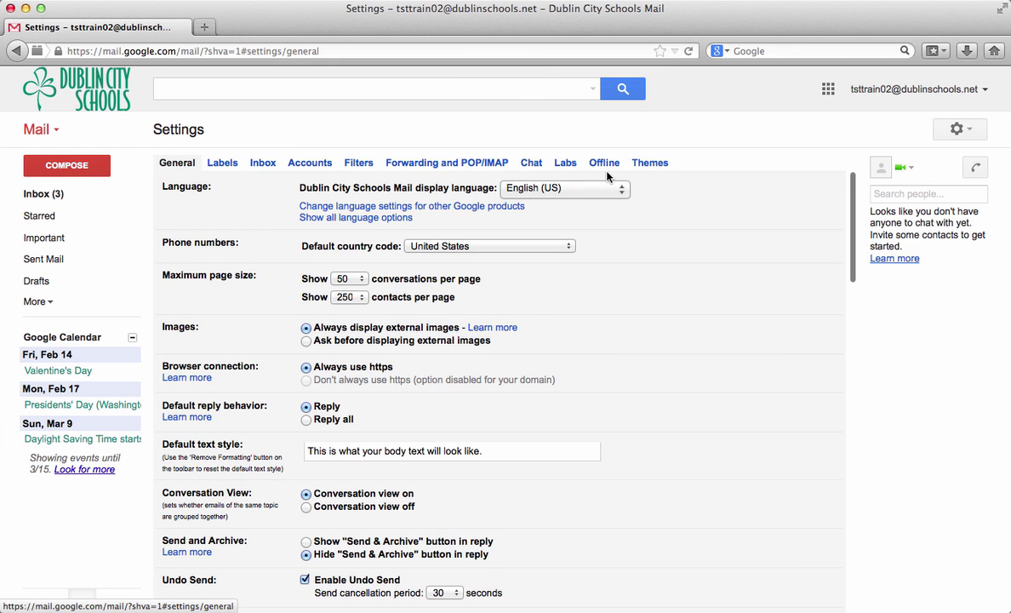
{"action": "left_click", "coordinate": [643, 166]}
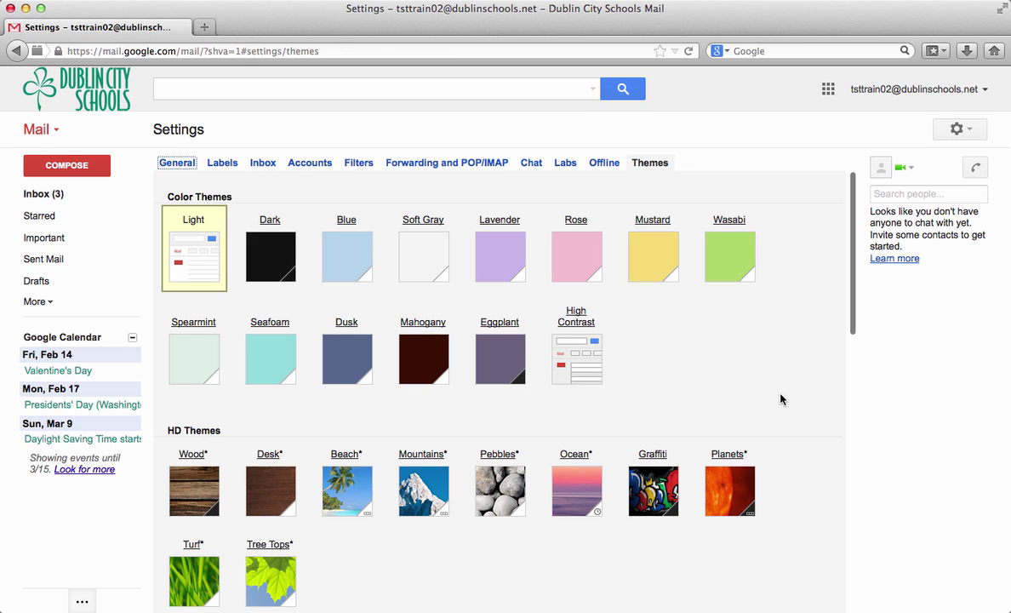
{"action": "scroll", "coordinate": [807, 361], "scroll_direction": "down", "scroll_amount": 2}
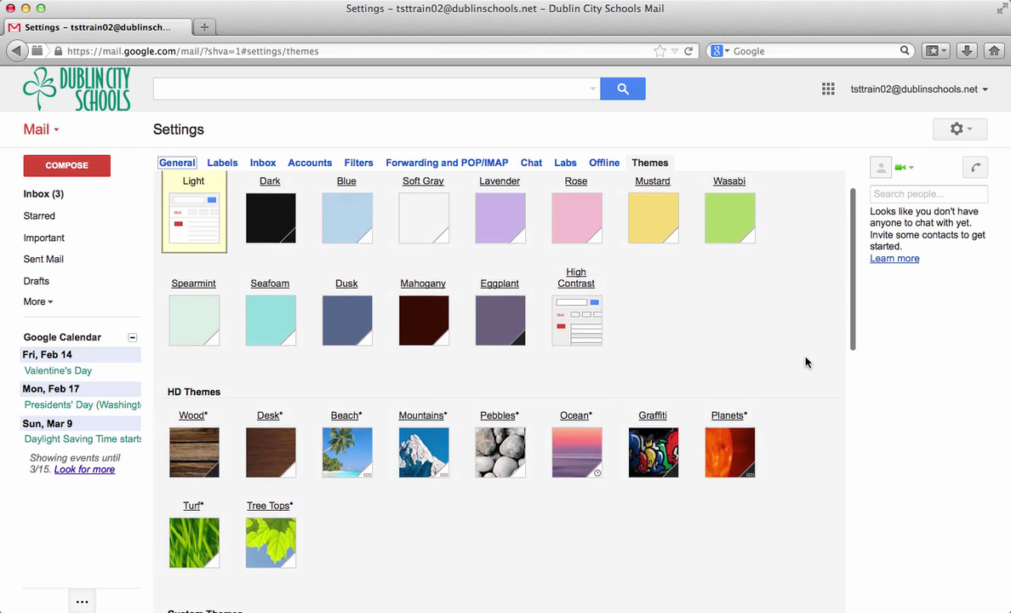
{"action": "scroll", "coordinate": [807, 361], "scroll_direction": "up", "scroll_amount": 2}
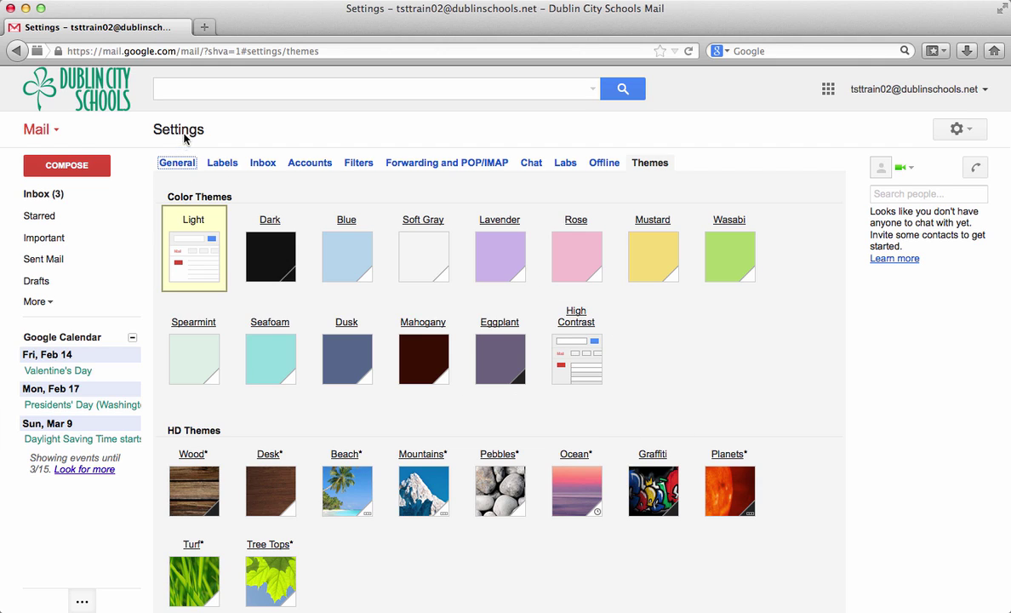
From the inbox, open the 'How to use Gmail with Google Apps' email and scroll to its end.
{"action": "left_click", "coordinate": [46, 198]}
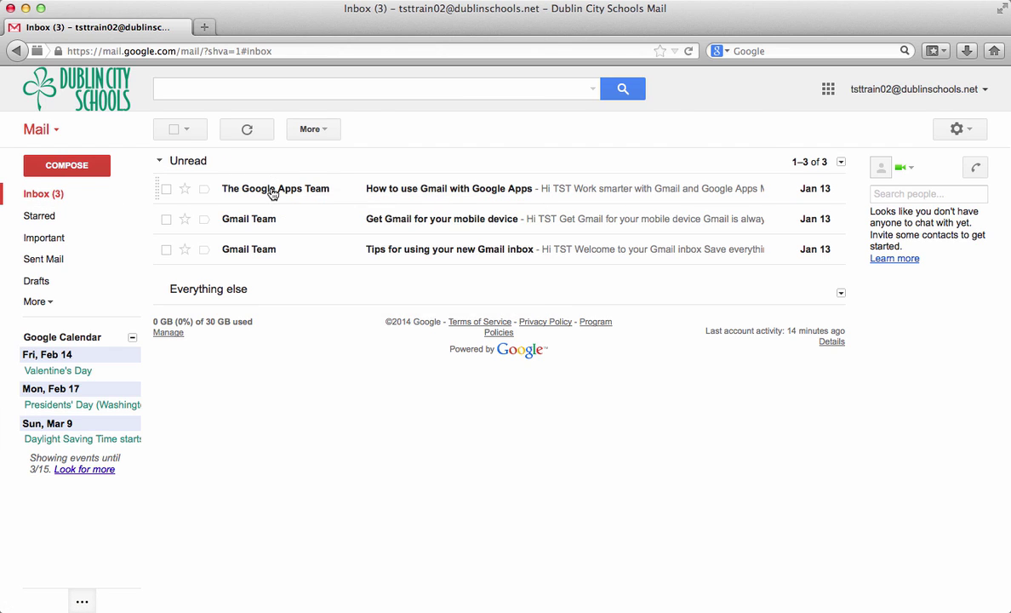
{"action": "left_click", "coordinate": [273, 190]}
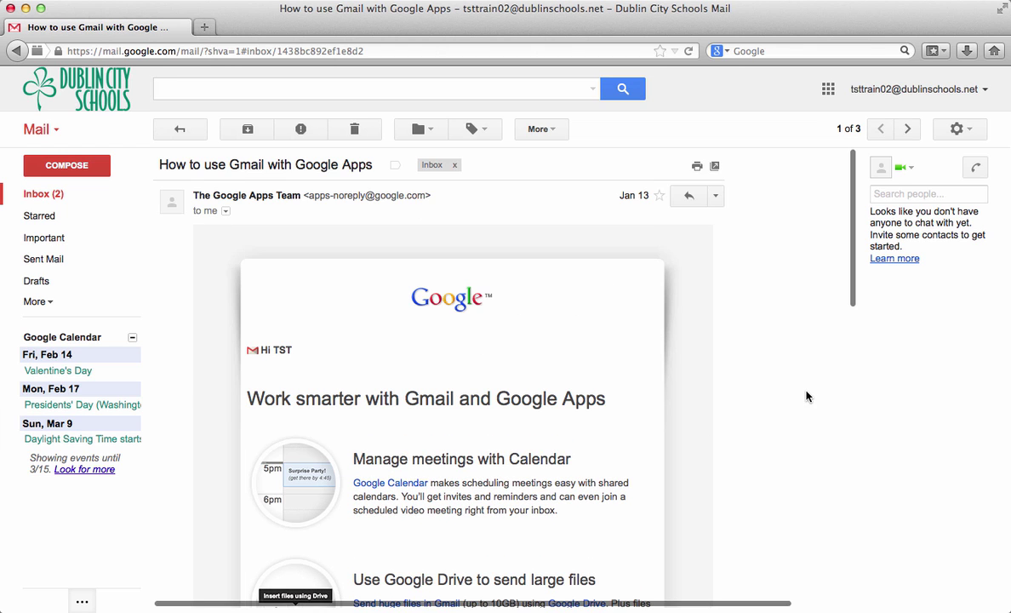
{"action": "scroll", "coordinate": [806, 398], "scroll_direction": "down", "scroll_amount": 2}
{"action": "scroll", "coordinate": [806, 396], "scroll_direction": "down", "scroll_amount": 8}
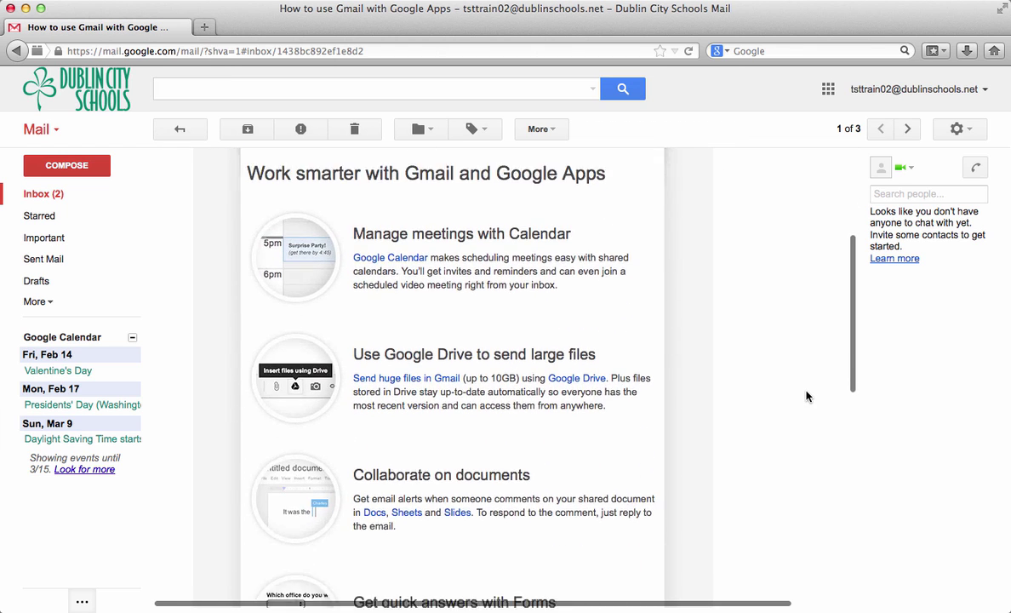
{"action": "scroll", "coordinate": [806, 396], "scroll_direction": "down", "scroll_amount": 3}
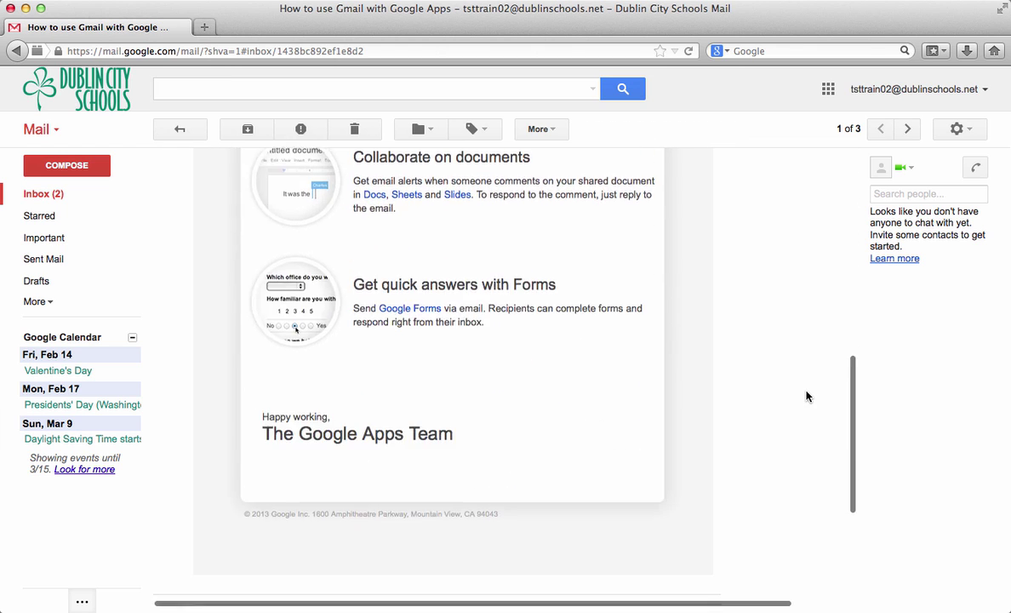
{"action": "scroll", "coordinate": [806, 396], "scroll_direction": "down", "scroll_amount": 6}
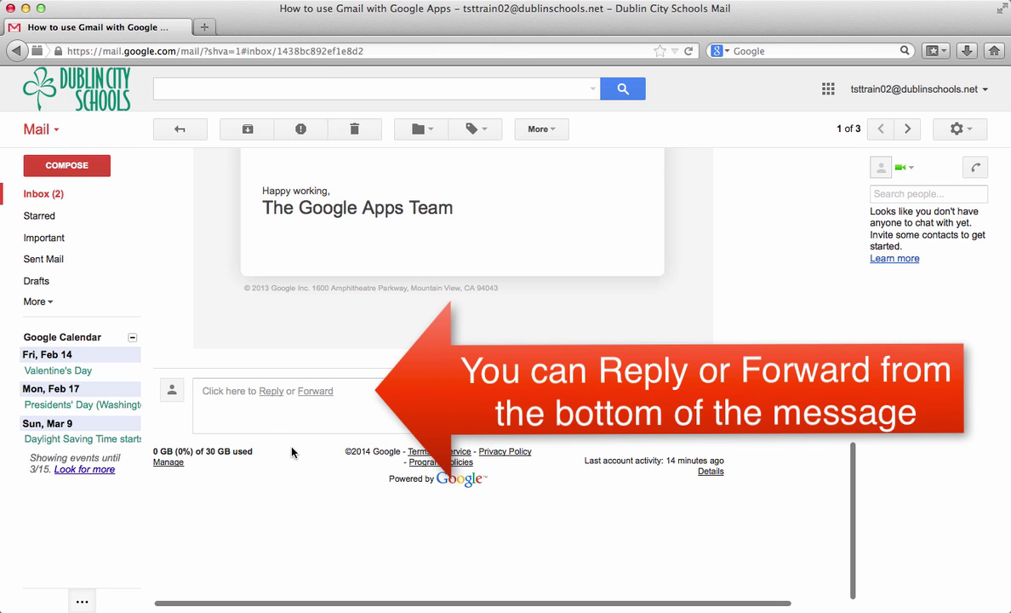
{"action": "scroll", "coordinate": [827, 398], "scroll_direction": "up", "scroll_amount": 15}
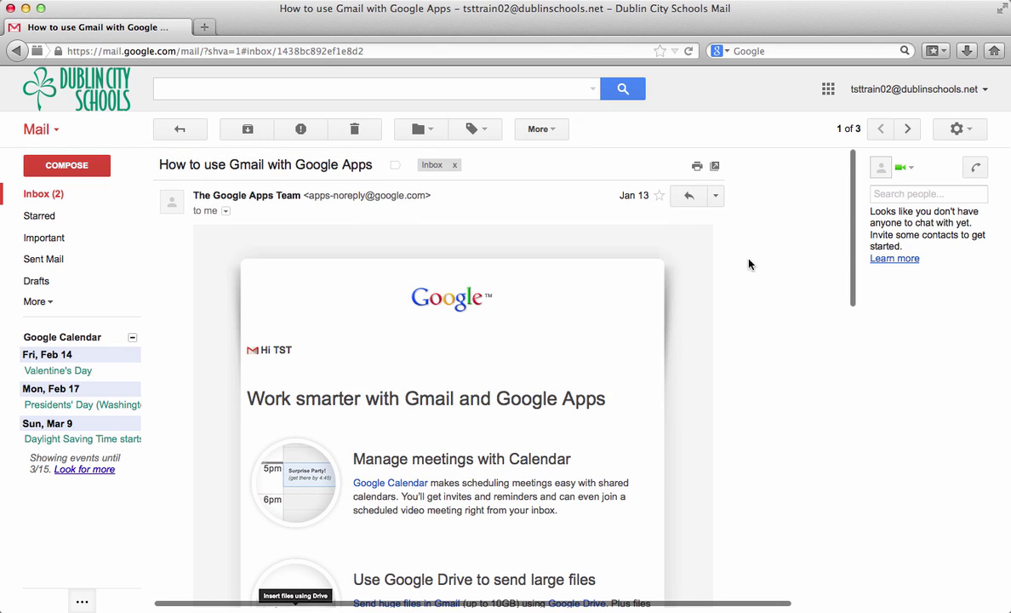
Look over the message's reply-arrow actions and the More menu, closing both unused.
{"action": "left_click", "coordinate": [717, 197]}
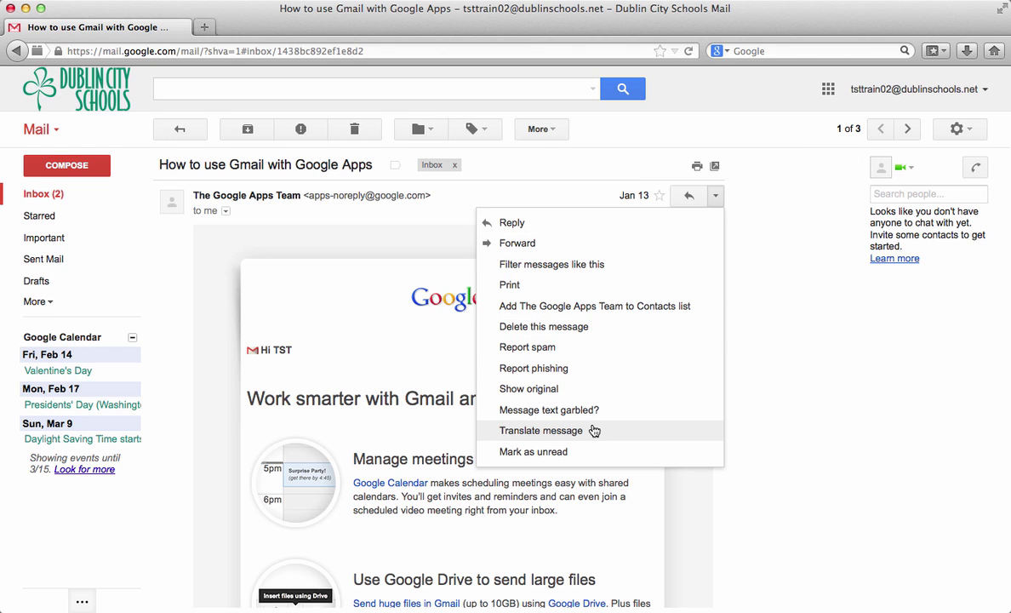
{"action": "left_click", "coordinate": [771, 267]}
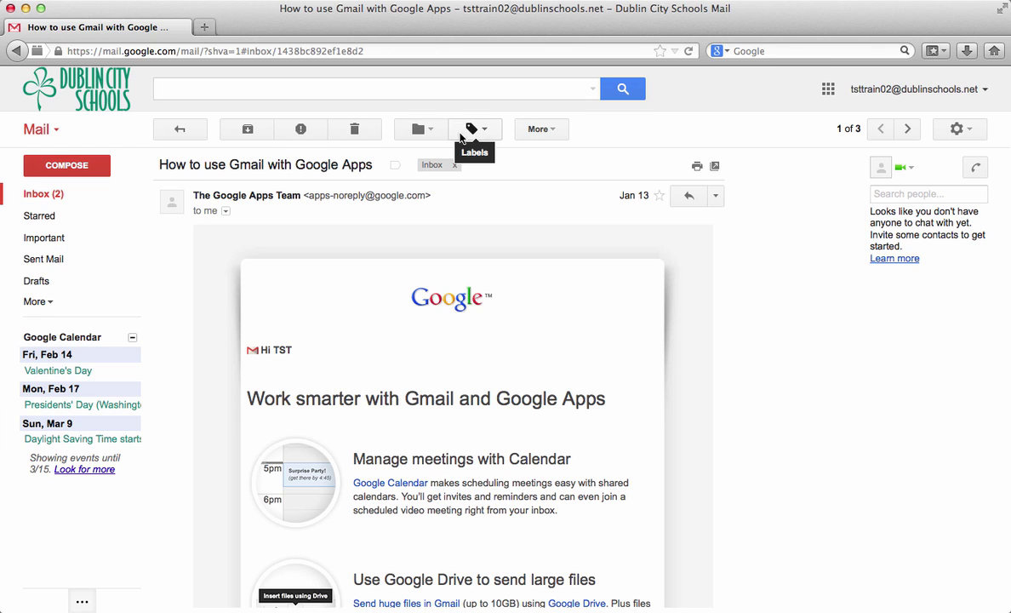
{"action": "left_click", "coordinate": [546, 132]}
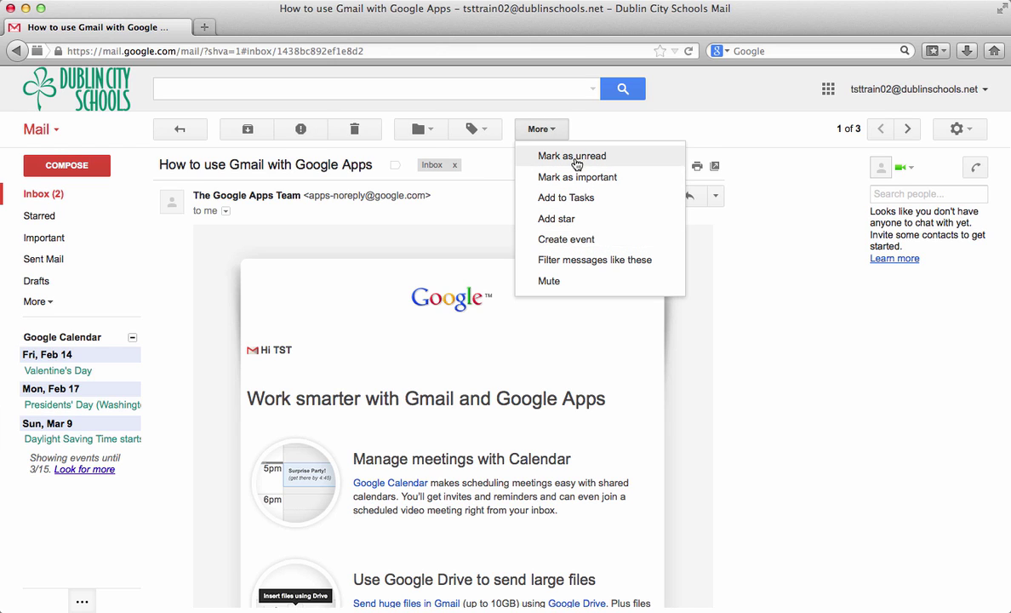
{"action": "left_click", "coordinate": [624, 134]}
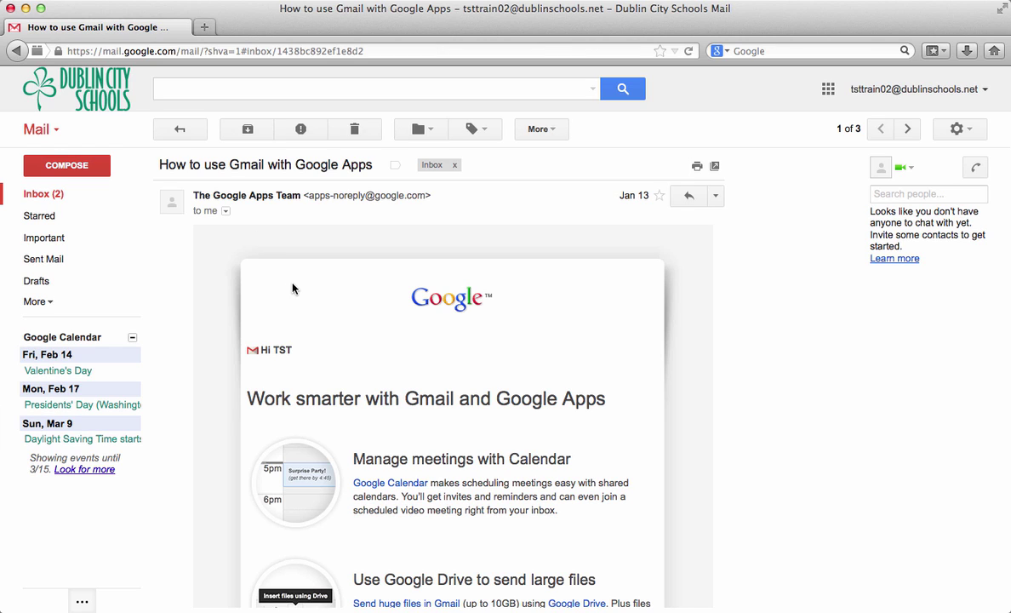
Go back to the inbox and refresh it so the read message leaves Unread.
{"action": "left_click", "coordinate": [180, 132]}
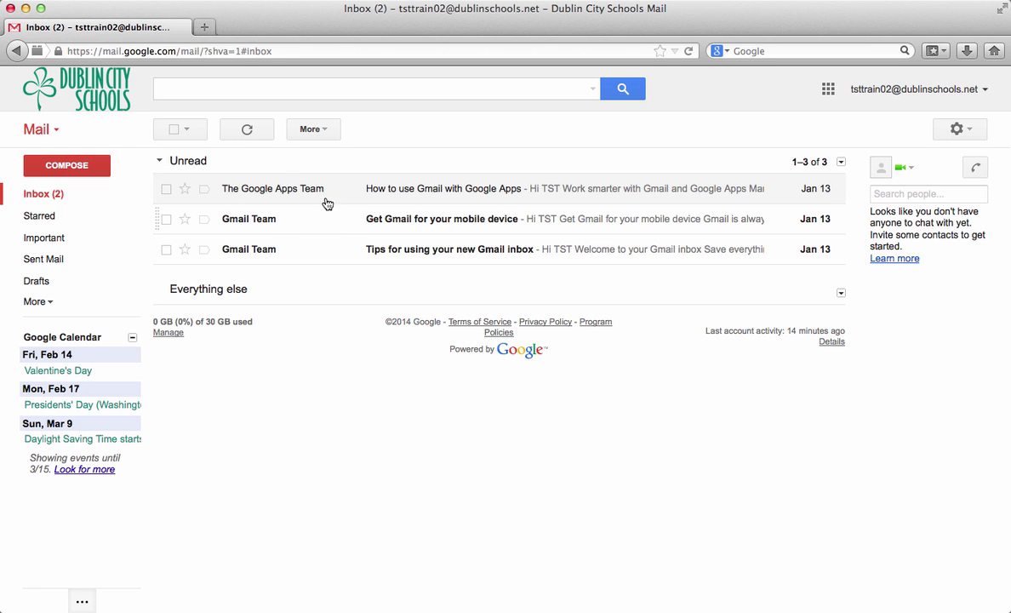
{"action": "left_click", "coordinate": [247, 133]}
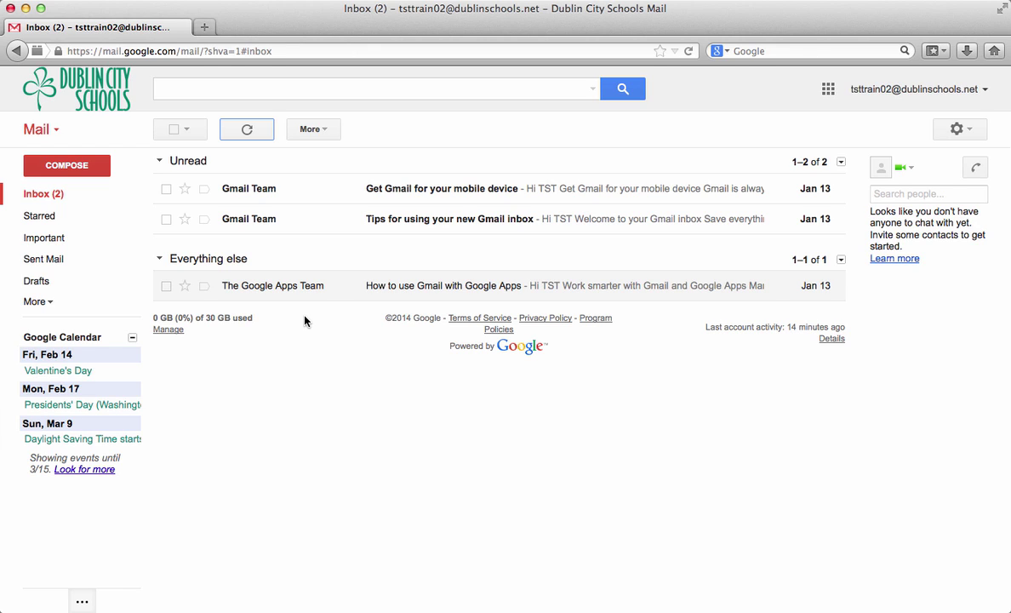
Start a new email and address it to the school contact picked from suggestions.
{"action": "left_click", "coordinate": [68, 167]}
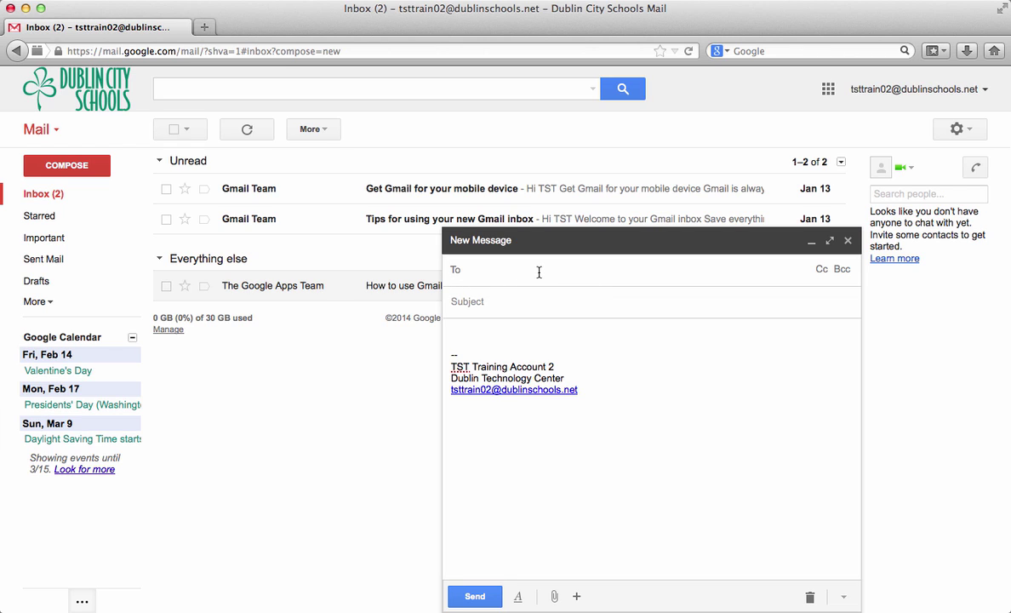
{"action": "type", "text": "voss"}
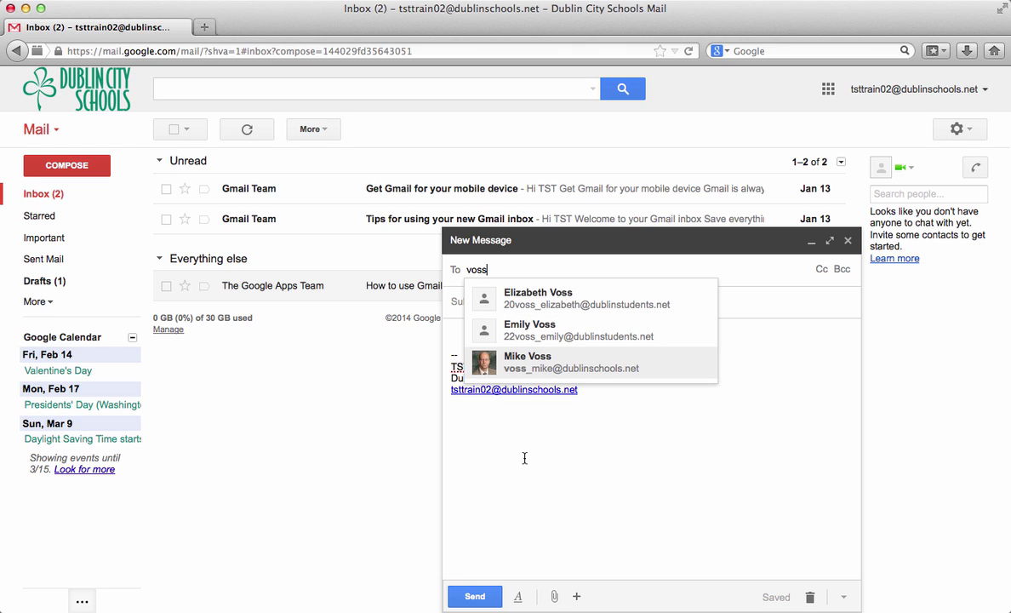
{"action": "key", "text": "BackSpace"}
{"action": "key", "text": "BackSpace"}
{"action": "key", "text": "BackSpace"}
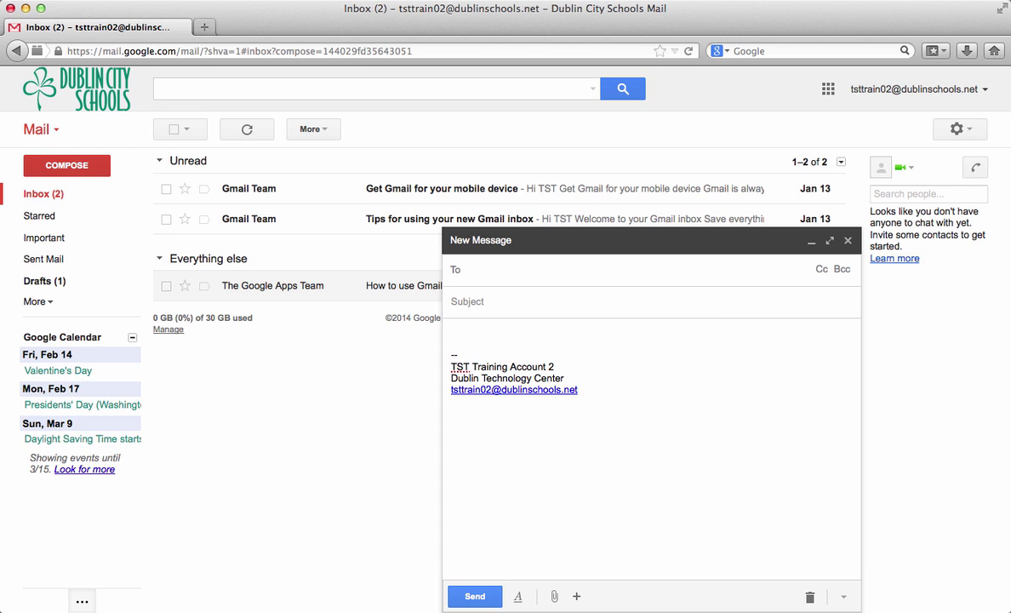
{"action": "type", "text": "sibb"}
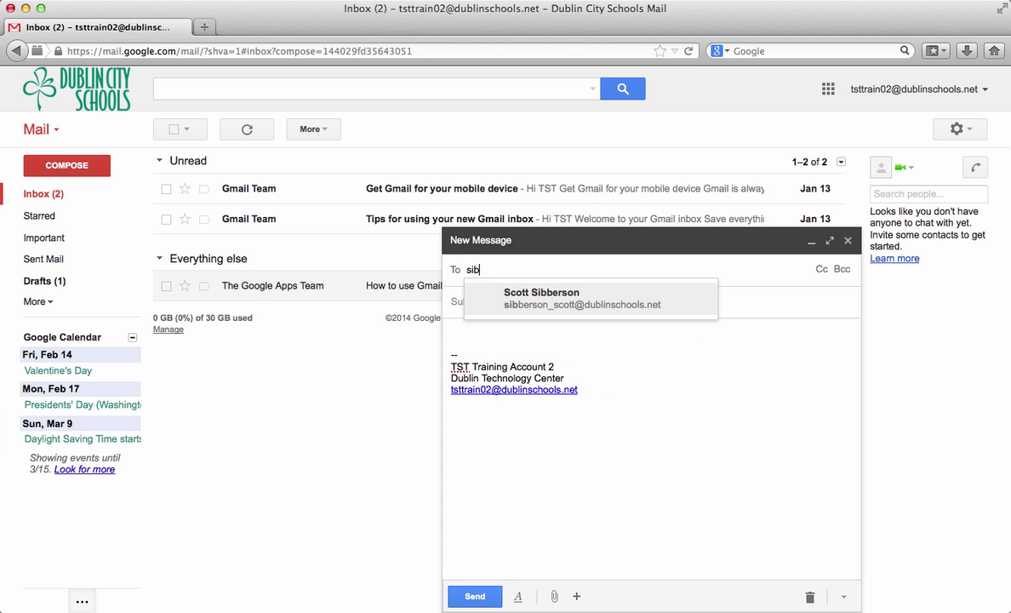
{"action": "left_click", "coordinate": [572, 293]}
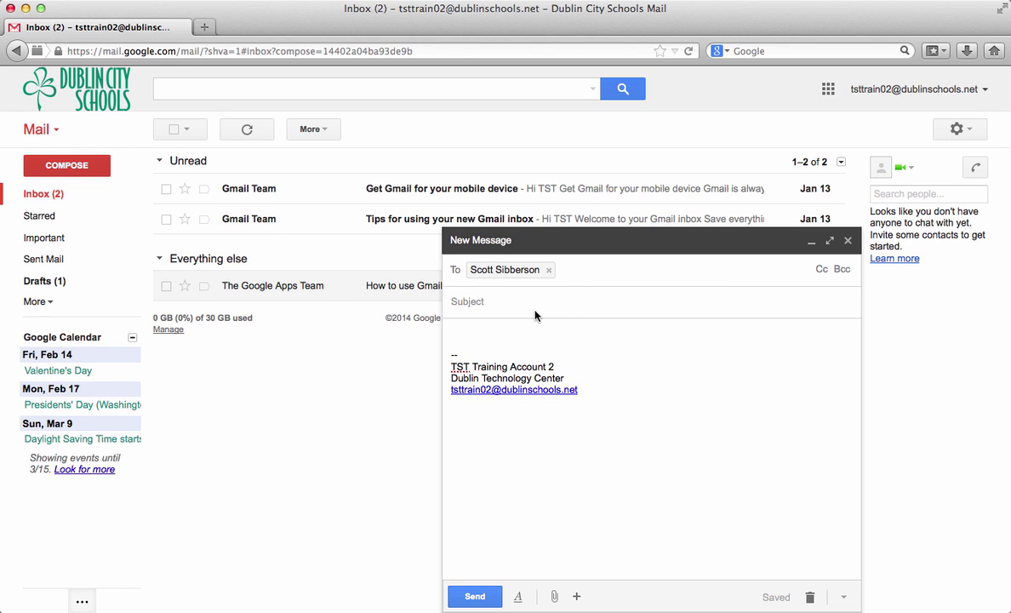
Give the email the subject 'Hello' and the body text 'Hello.'.
{"action": "left_click", "coordinate": [536, 315]}
{"action": "type", "text": "Hello"}
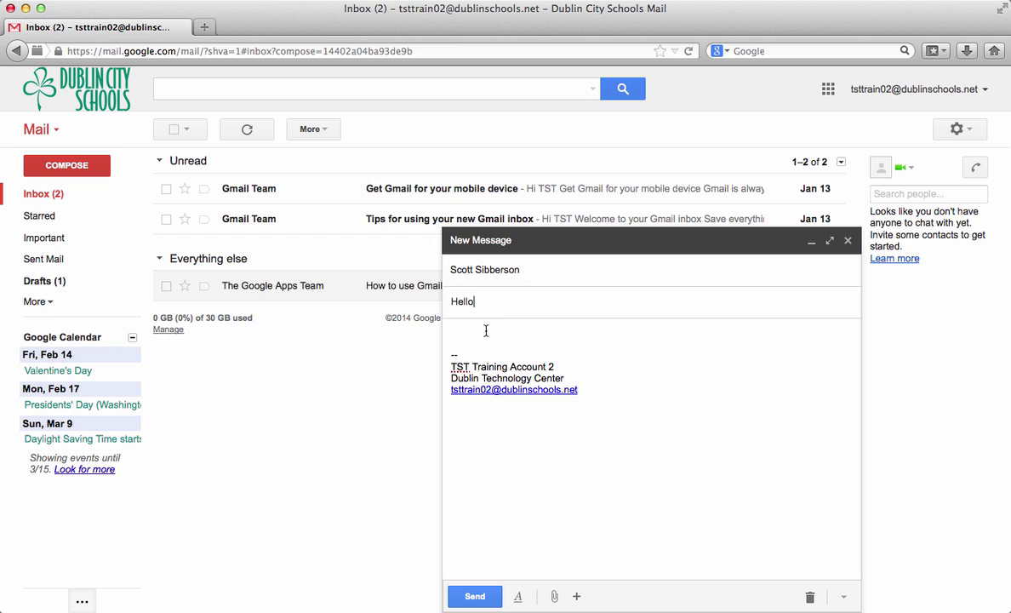
{"action": "left_click", "coordinate": [485, 333]}
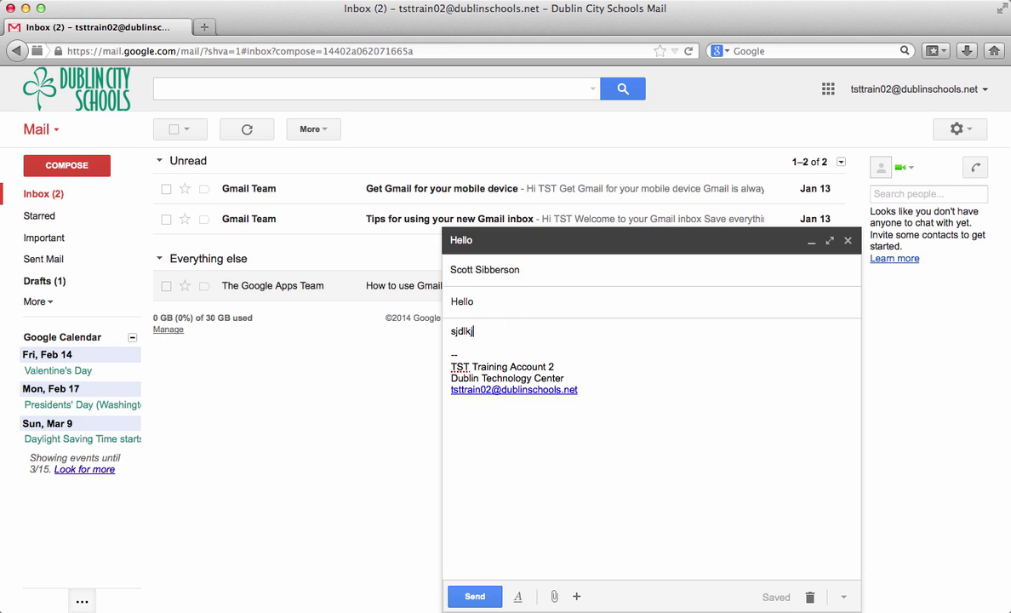
{"action": "key", "text": "BackSpace"}
{"action": "key", "text": "BackSpace"}
{"action": "key", "text": "BackSpace"}
{"action": "key", "text": "BackSpace"}
{"action": "key", "text": "BackSpace"}
{"action": "type", "text": "Hello."}
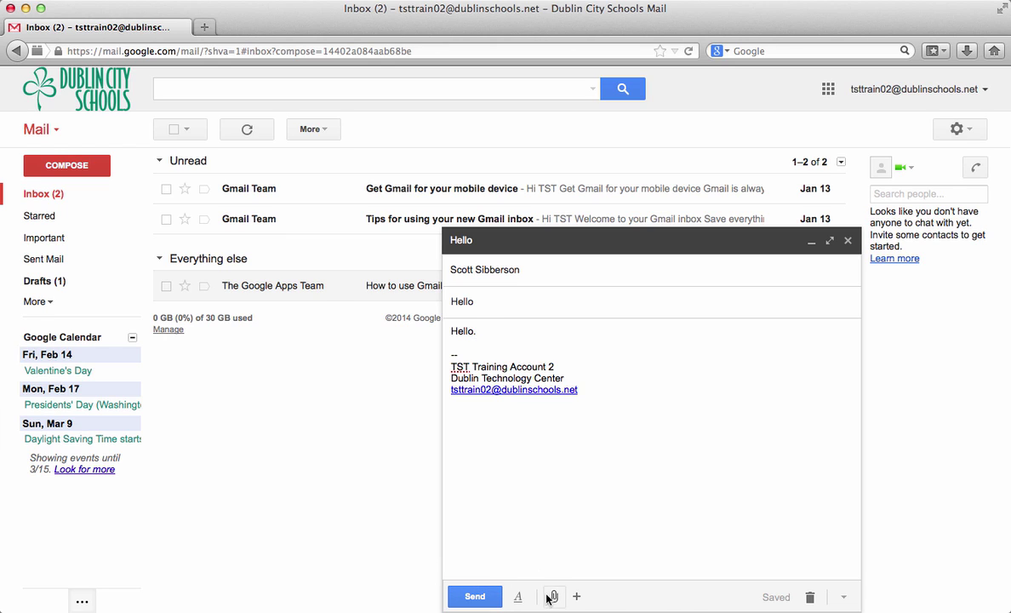
Send the 'Hello' email.
{"action": "mouse_move", "coordinate": [565, 598]}
{"action": "left_click", "coordinate": [476, 598]}
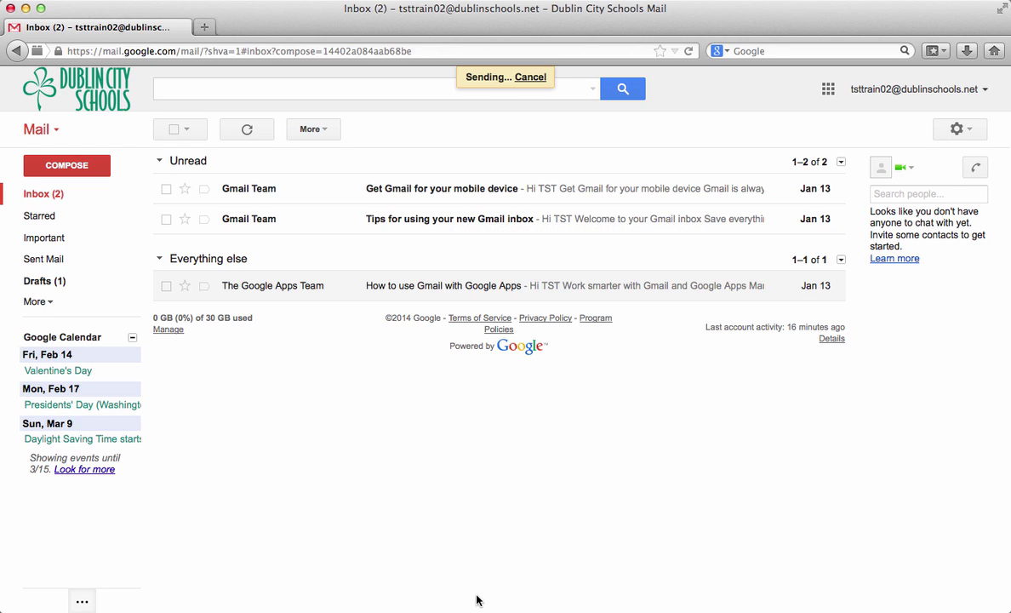